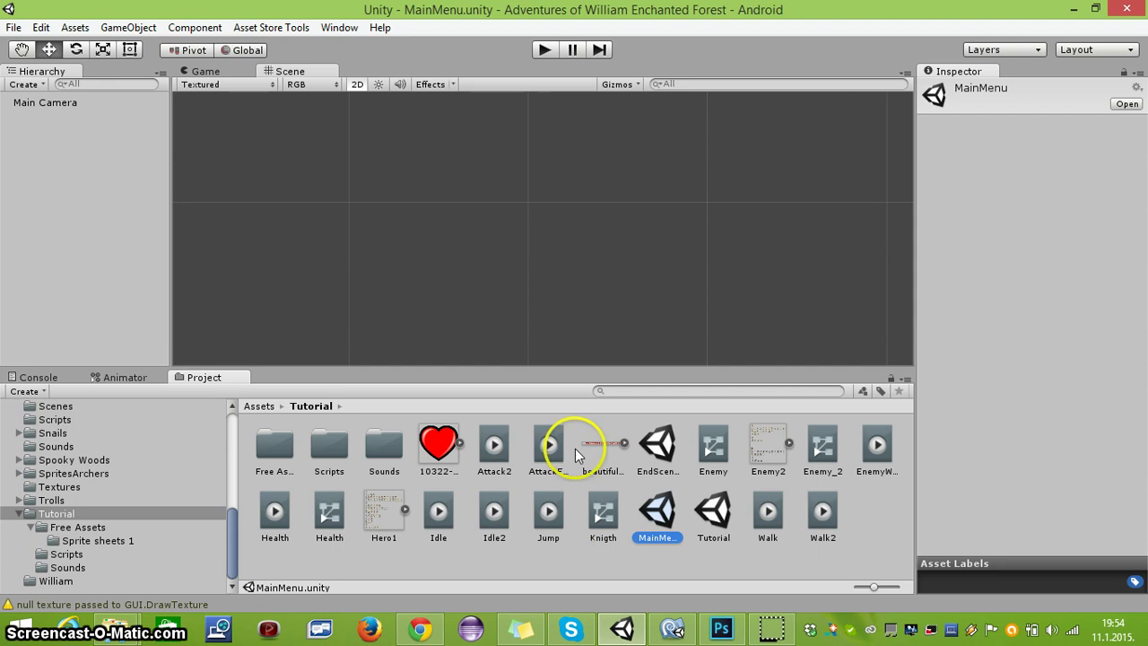
# Step: Run the MainMenu scene in play mode from the toolbar Play button
pyautogui.click(544, 53)
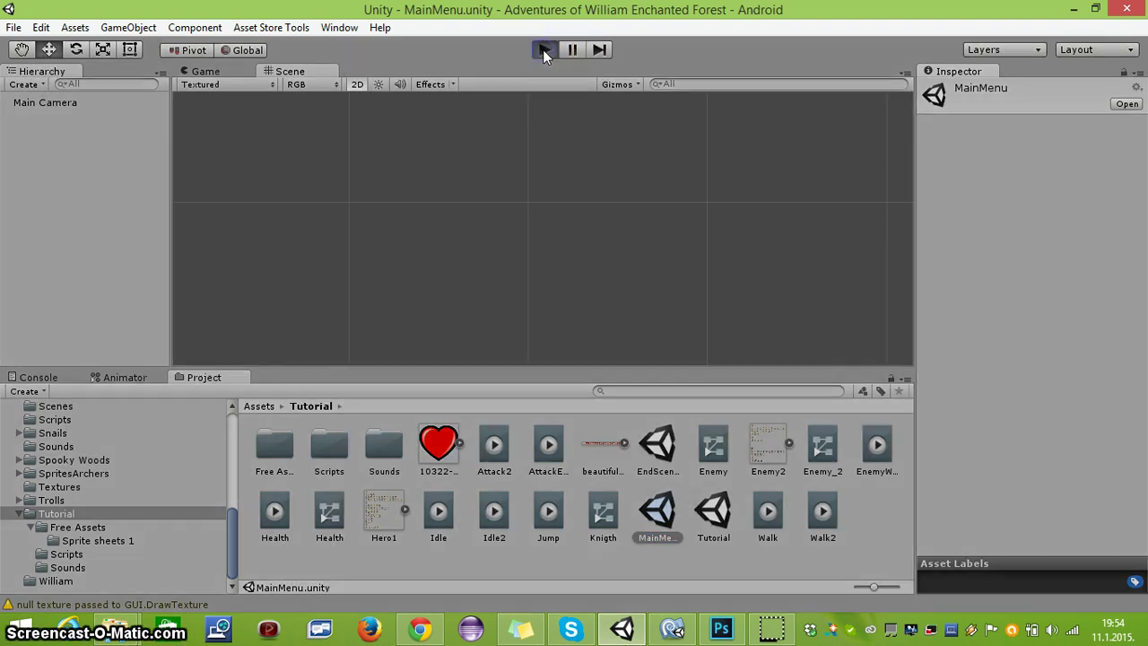
pyautogui.click(543, 49)
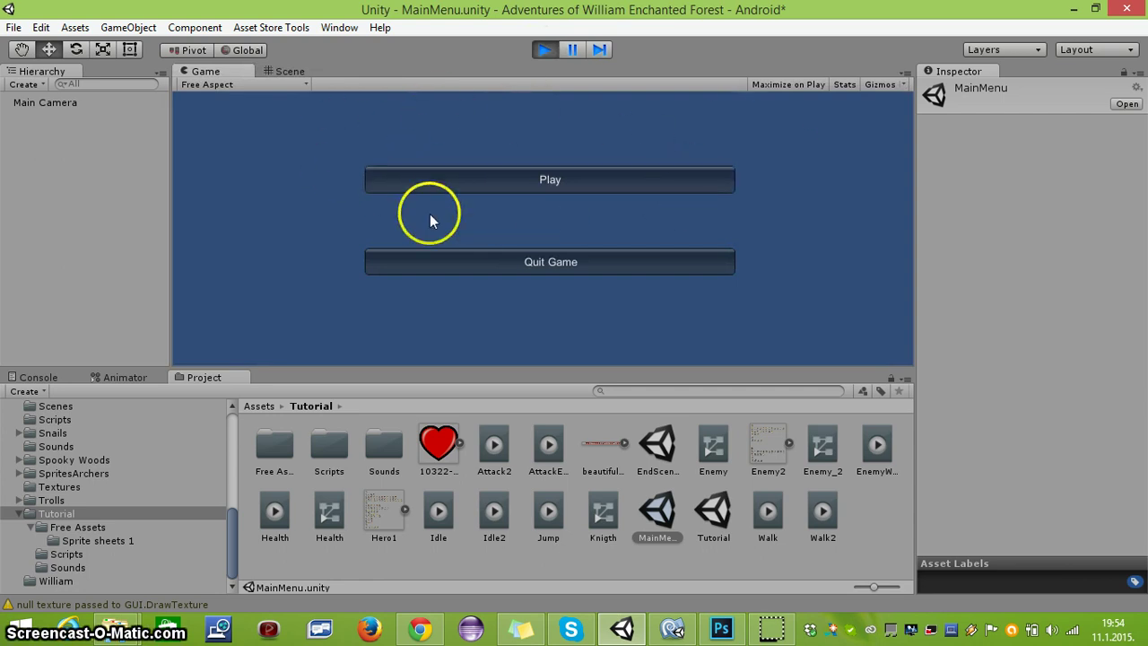
# Step: Start the level from the main menu and move the knight across the first platforms
pyautogui.click(550, 179)
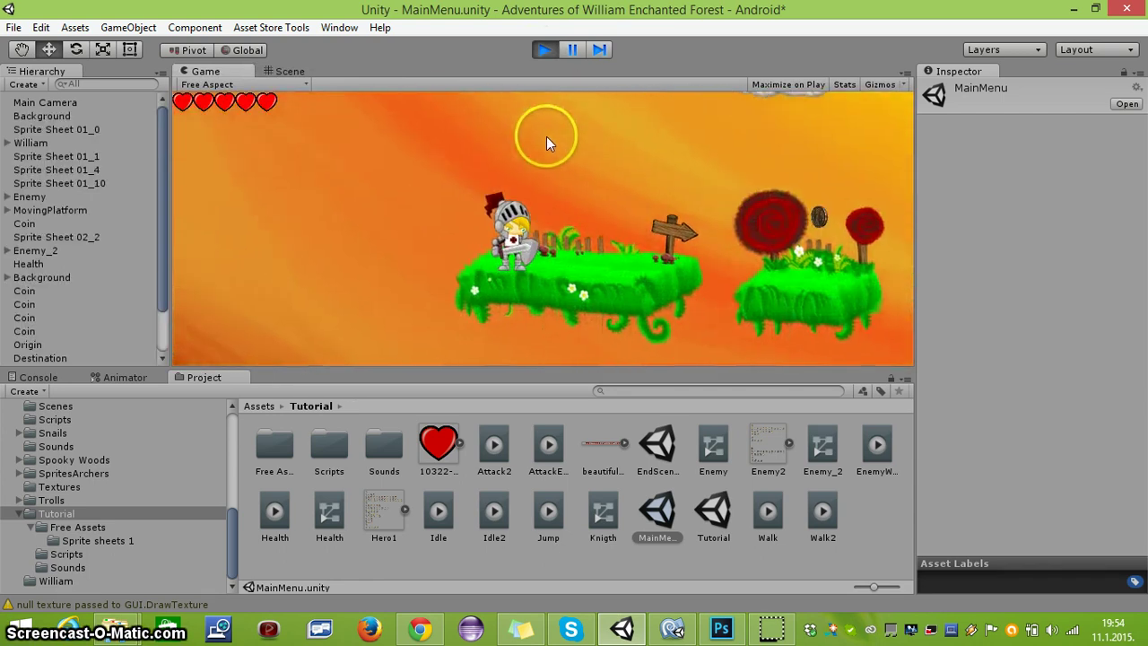
pyautogui.press('Right')
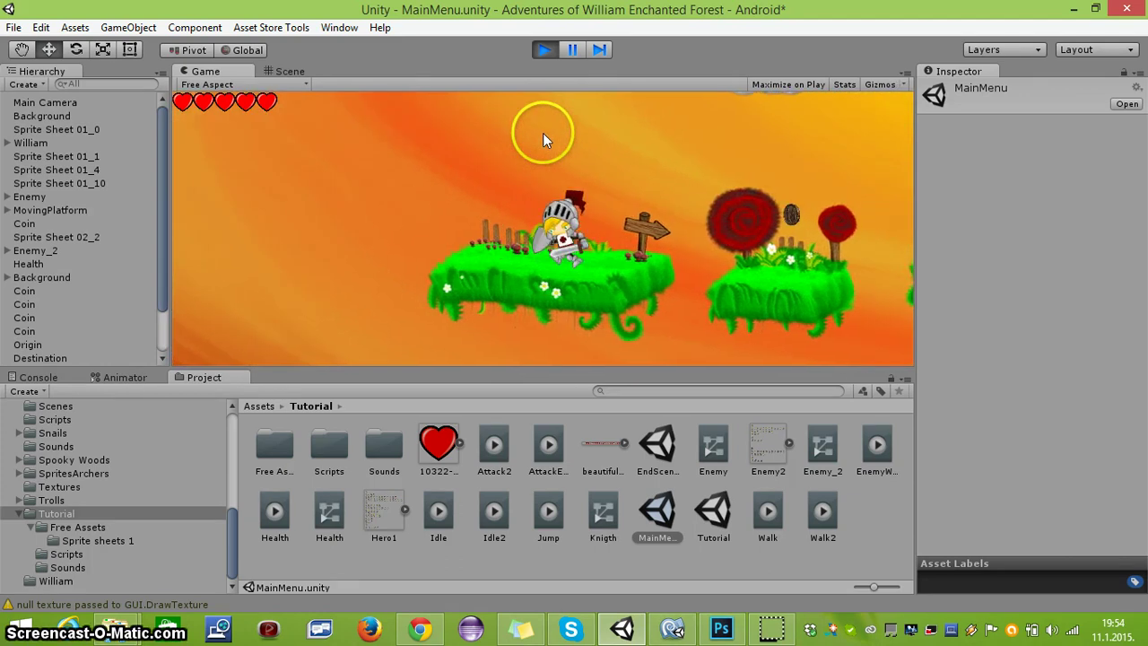
pyautogui.press('Right')
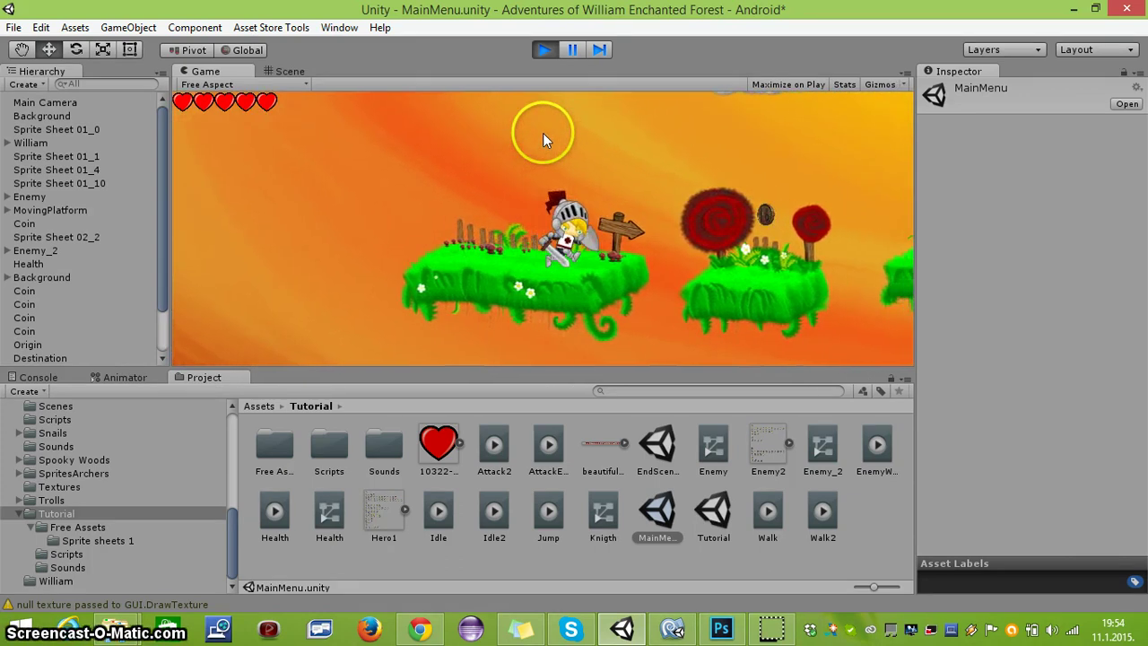
pyautogui.press('Left')
pyautogui.press('Right')
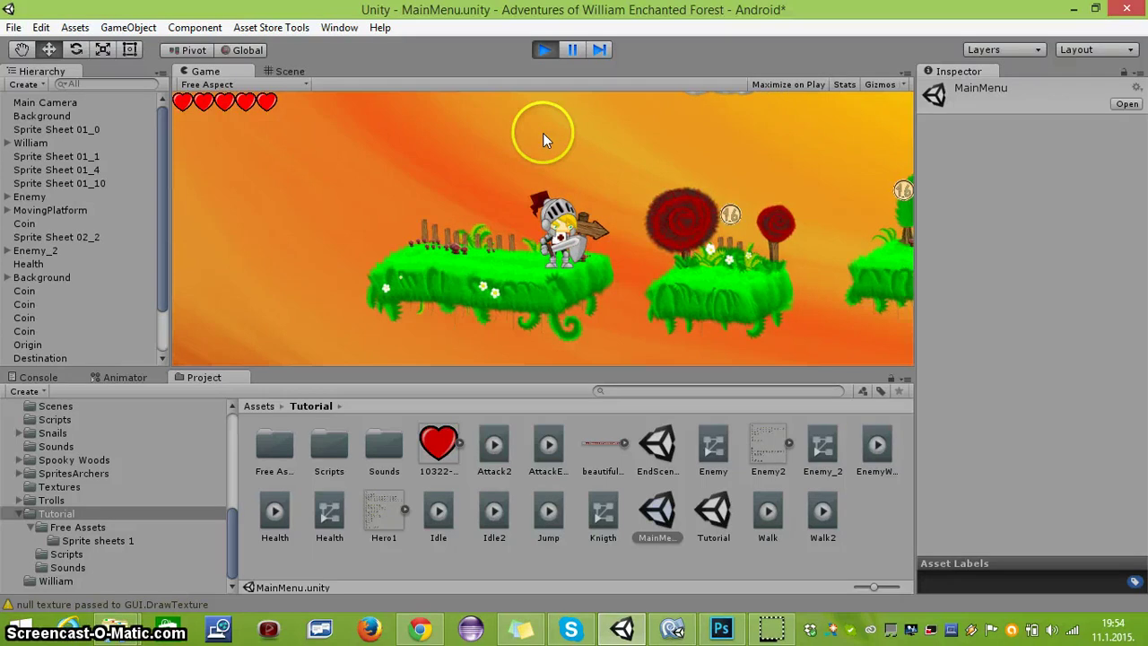
pyautogui.press('Left')
pyautogui.press('Right')
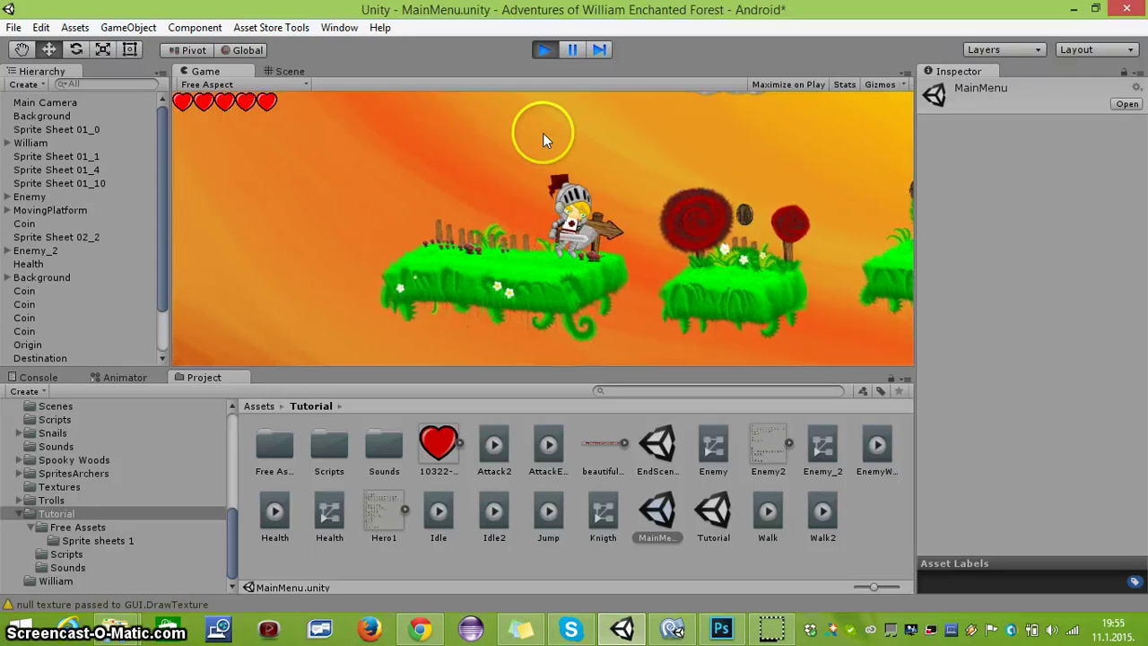
pyautogui.press('space')
pyautogui.press('Right')
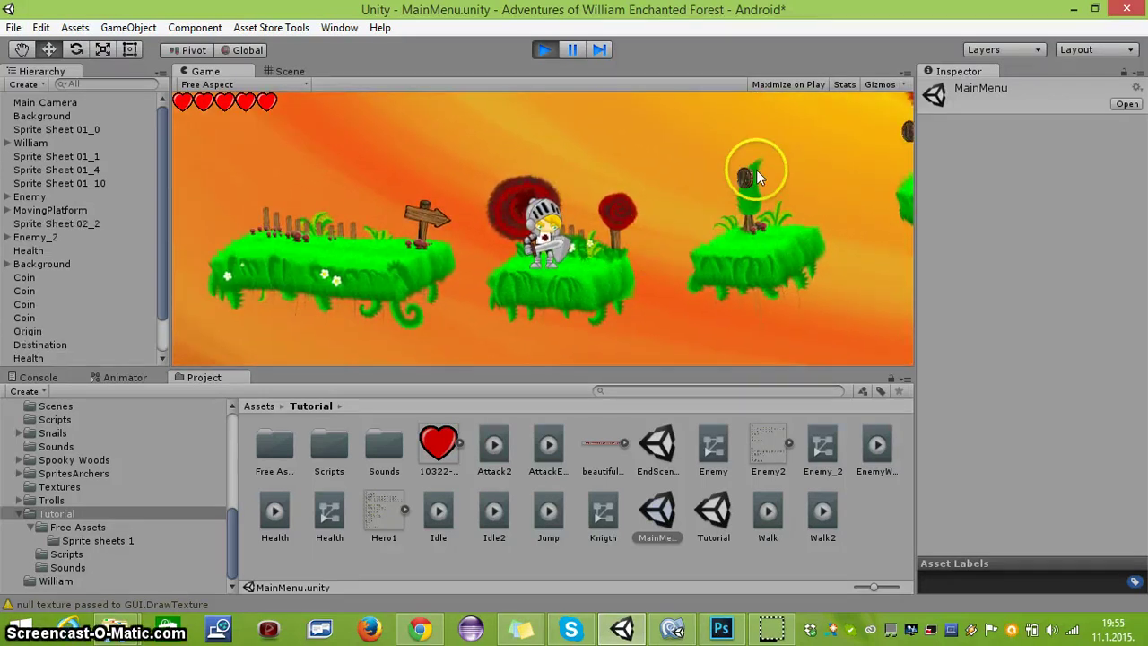
pyautogui.press('space')
pyautogui.press('Right')
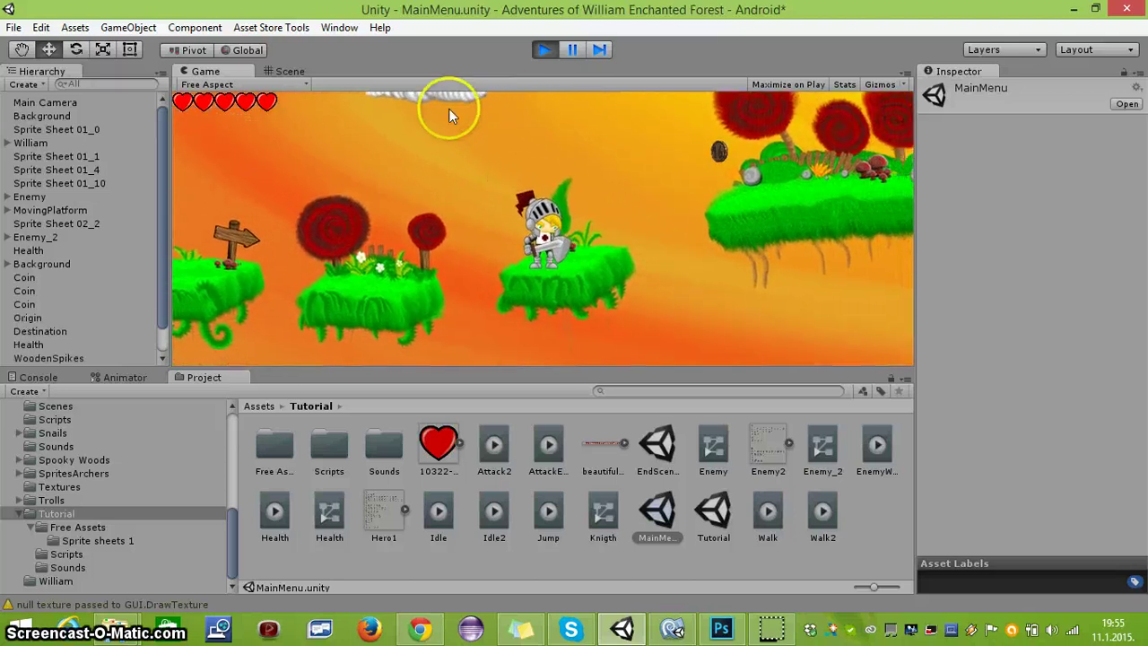
# Step: Jump onto the enemy's platform and attack the enemy twice
pyautogui.press('space')
pyautogui.press('Right')
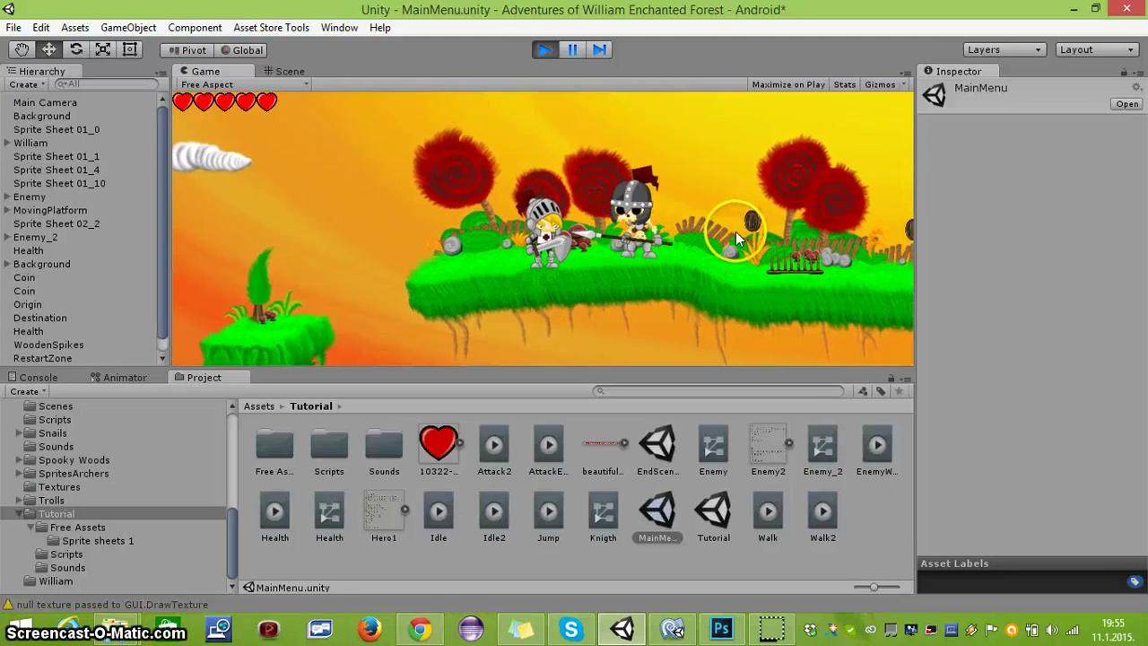
pyautogui.click(609, 196)
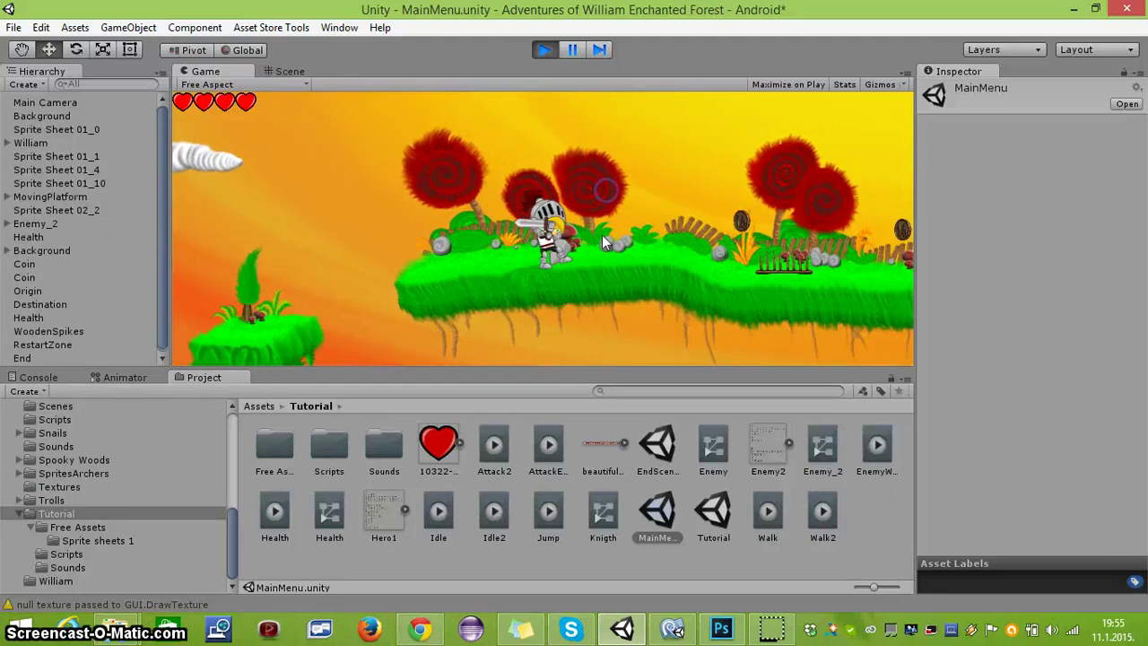
pyautogui.click(621, 269)
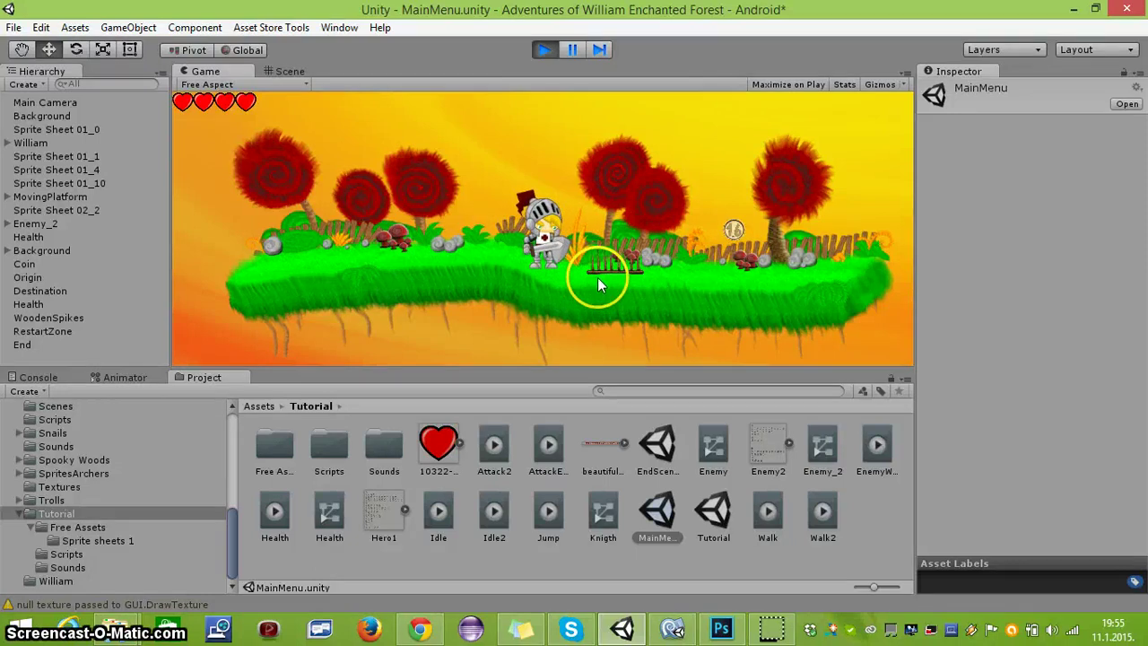
# Step: Walk the knight right past the spike trap, collecting hearts along the way
pyautogui.press('Right')
pyautogui.press('Right')
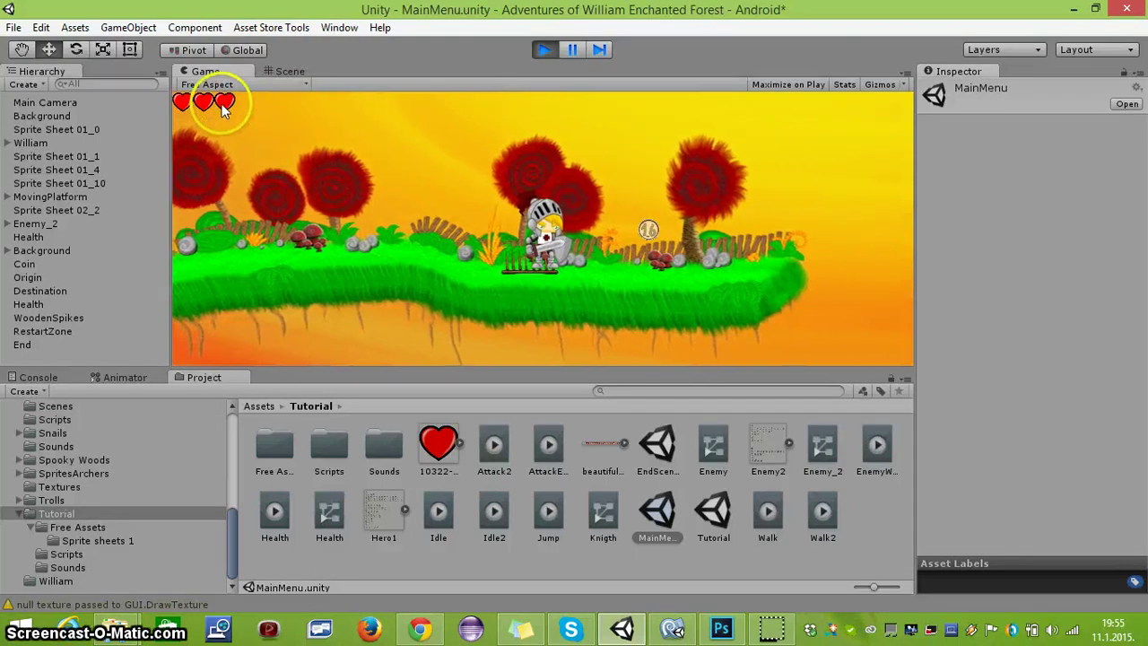
pyautogui.press('Right')
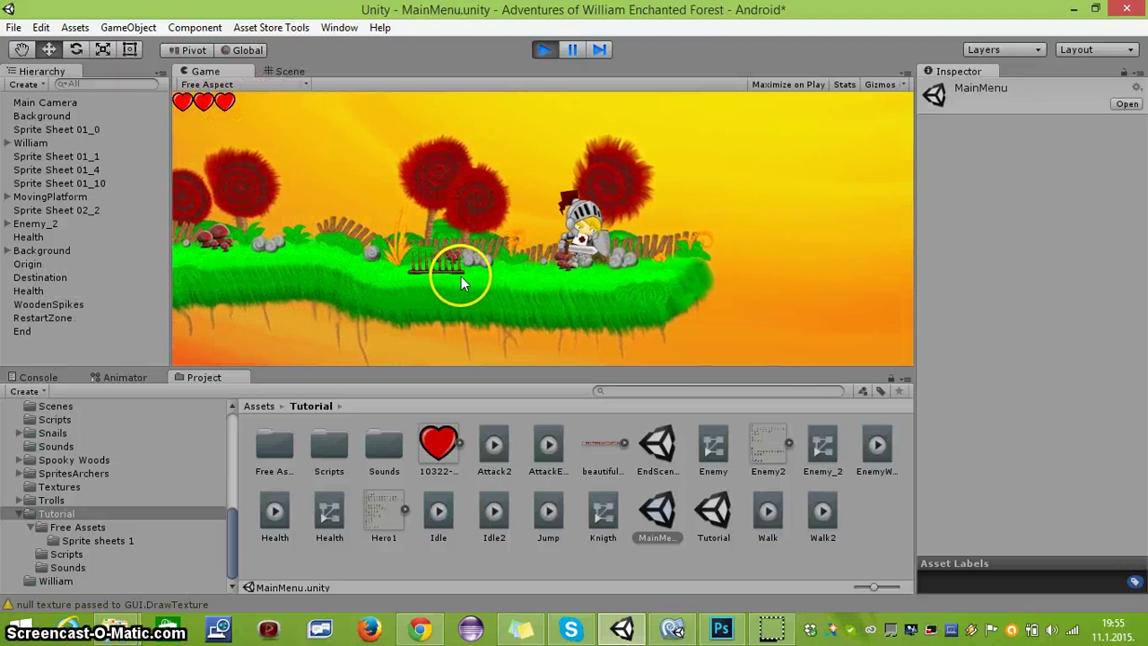
pyautogui.press('Right')
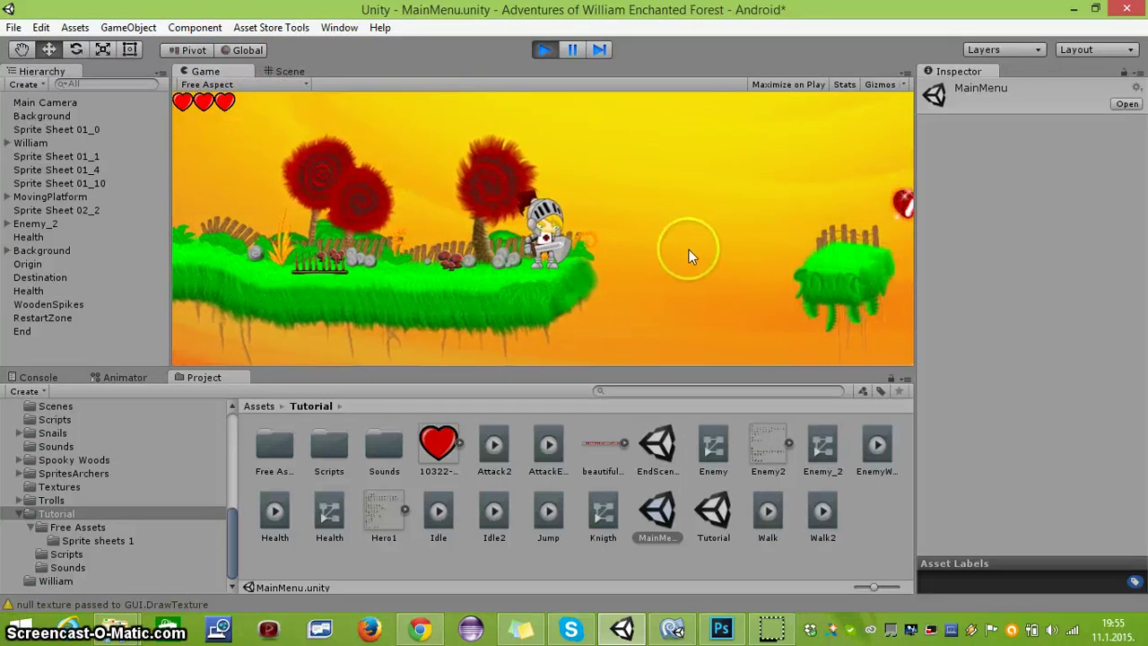
pyautogui.press('Right')
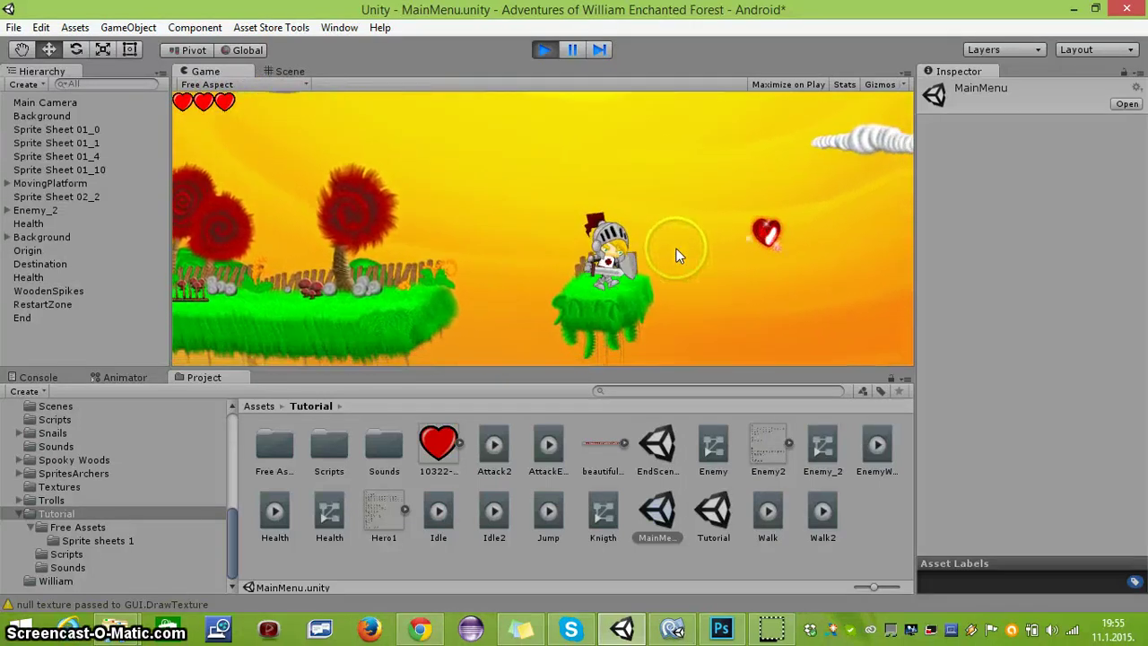
pyautogui.press('Right')
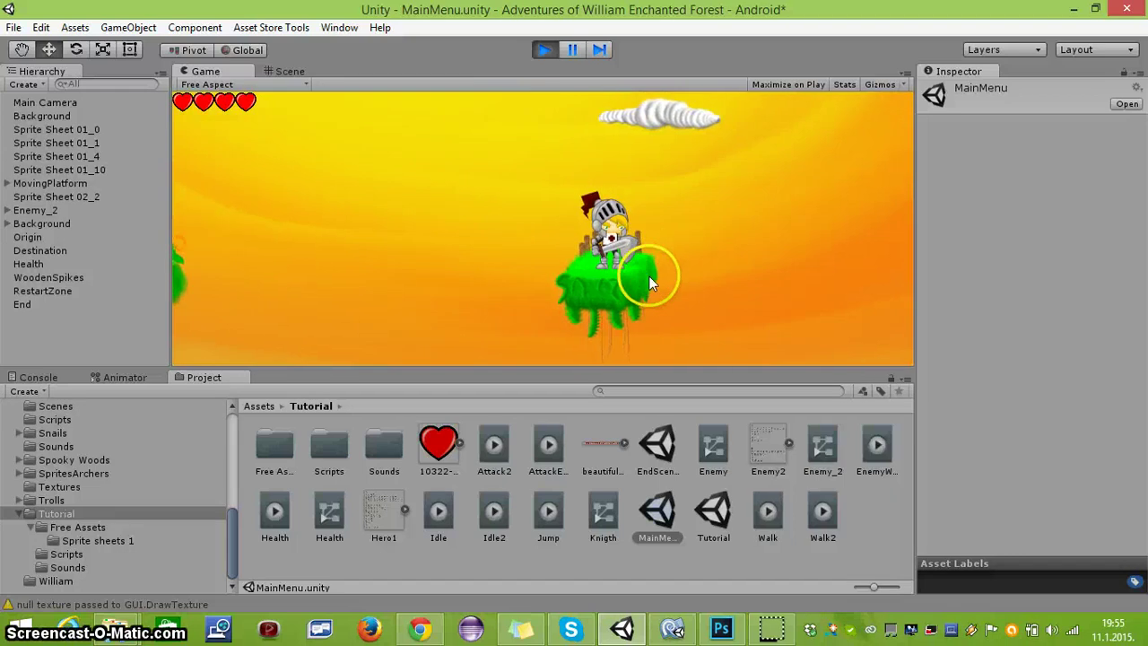
pyautogui.press('Right')
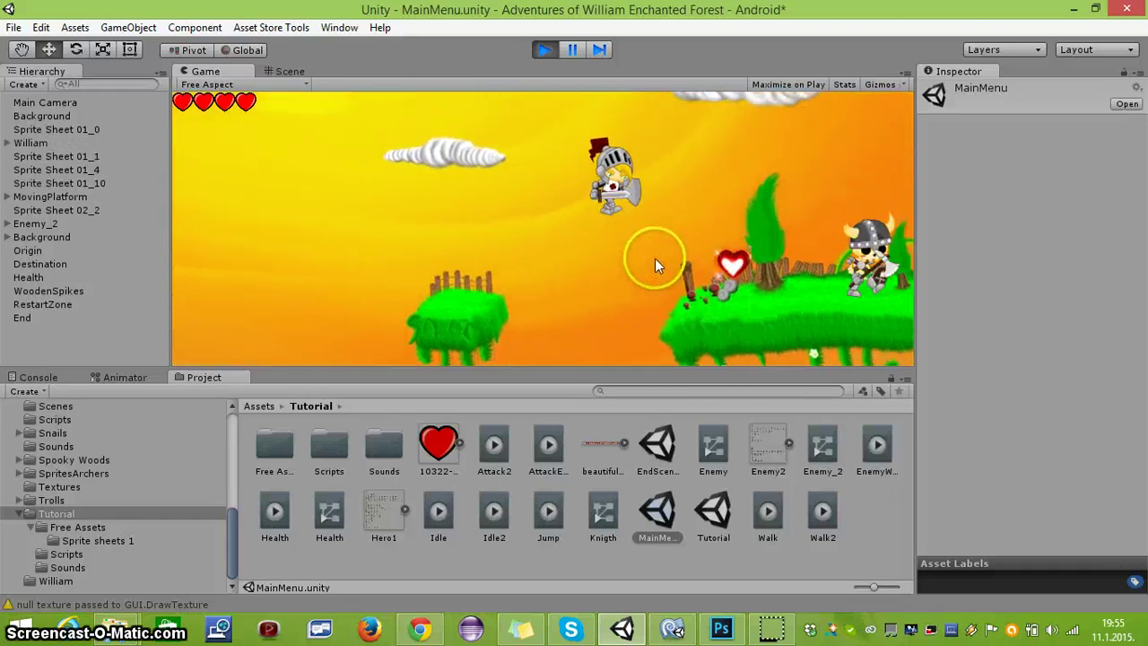
pyautogui.press('Right')
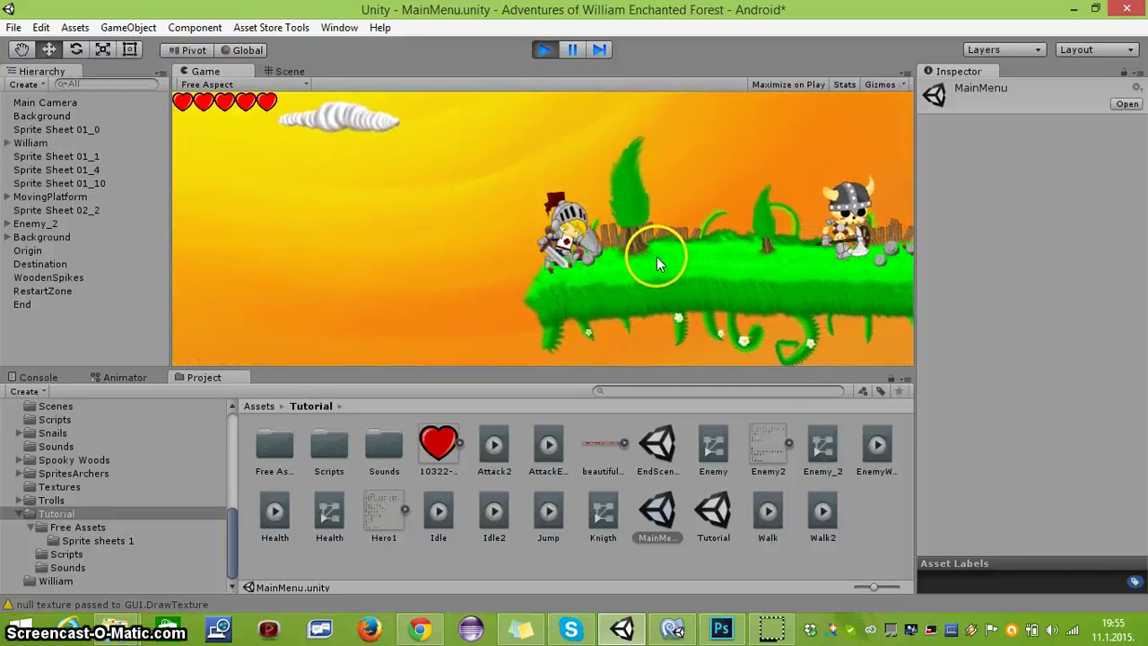
pyautogui.press('Right')
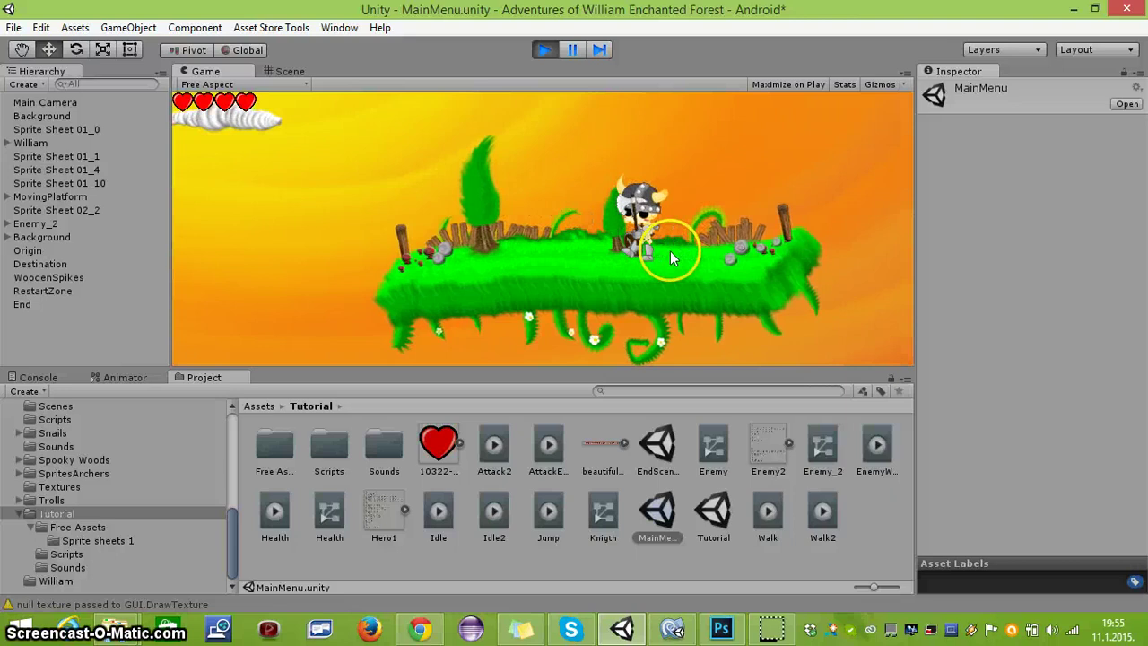
# Step: Attack the viking enemy and advance the knight to the level's end
pyautogui.click(688, 237)
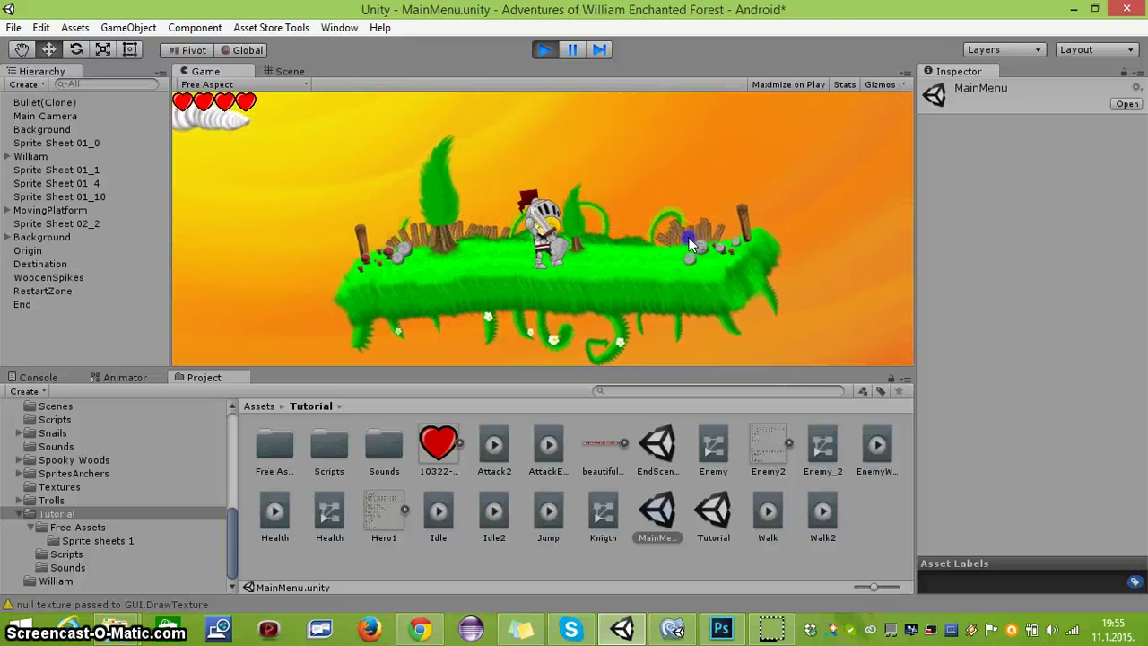
pyautogui.click(636, 160)
pyautogui.click(662, 285)
pyautogui.press('Right')
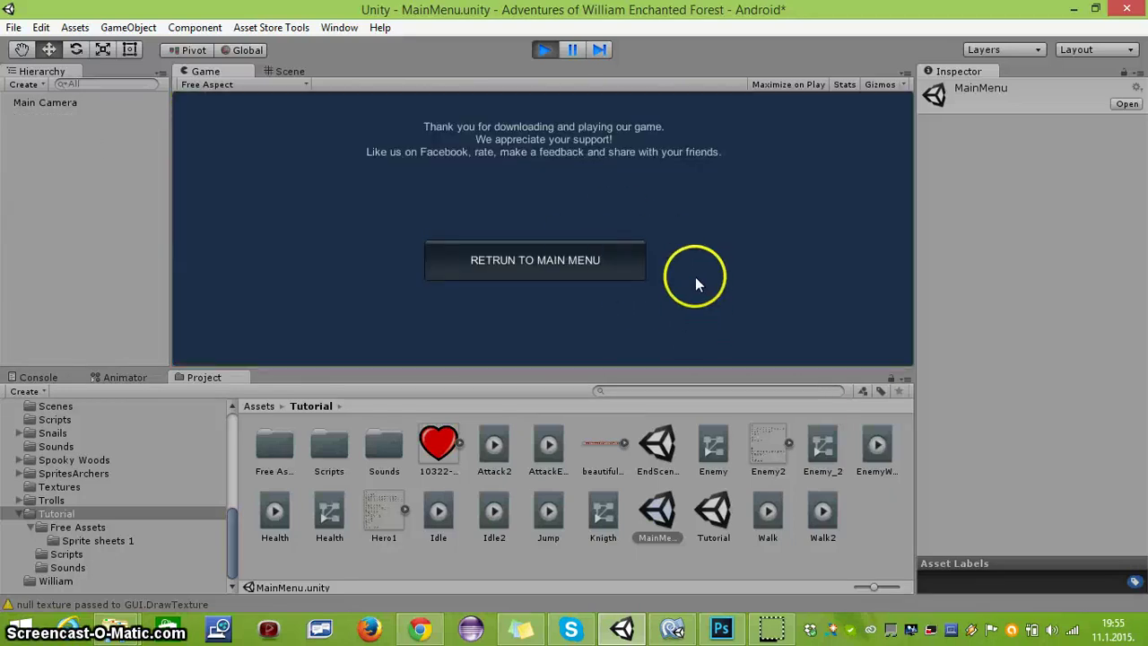
# Step: Return to the main menu, stop play mode, and collapse the Tutorial folder
pyautogui.click(596, 263)
pyautogui.click(543, 51)
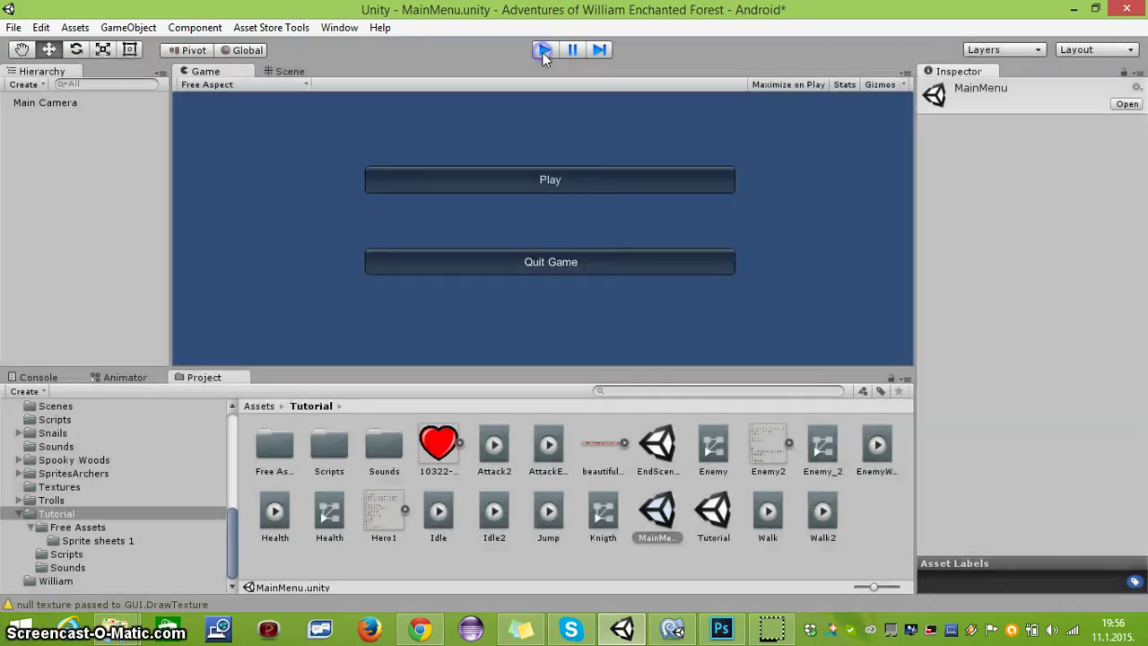
pyautogui.click(22, 513)
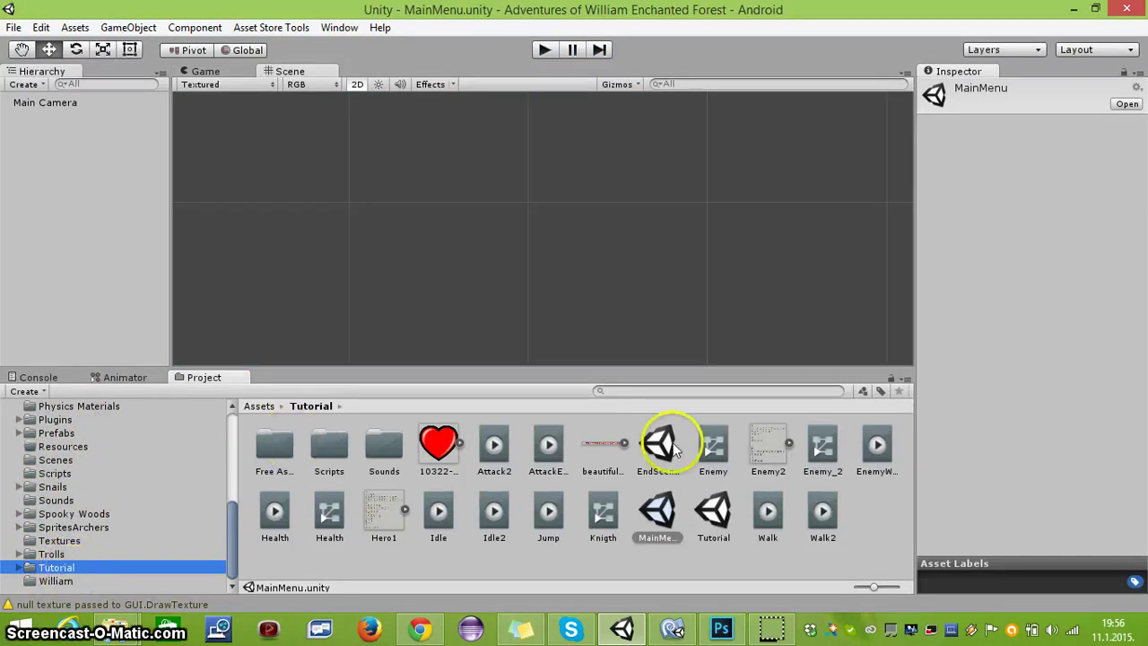
# Step: Show the Free Assets folder in the Project panel, with the Asset Store browser put away
pyautogui.click(868, 494)
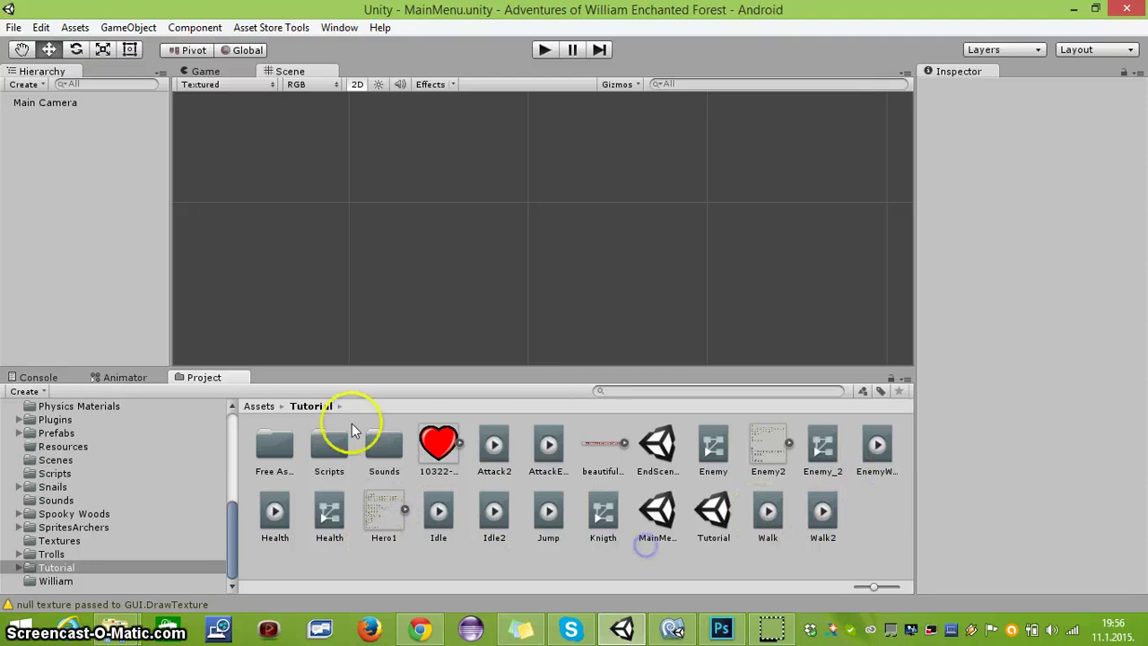
pyautogui.doubleClick(279, 449)
pyautogui.click(419, 630)
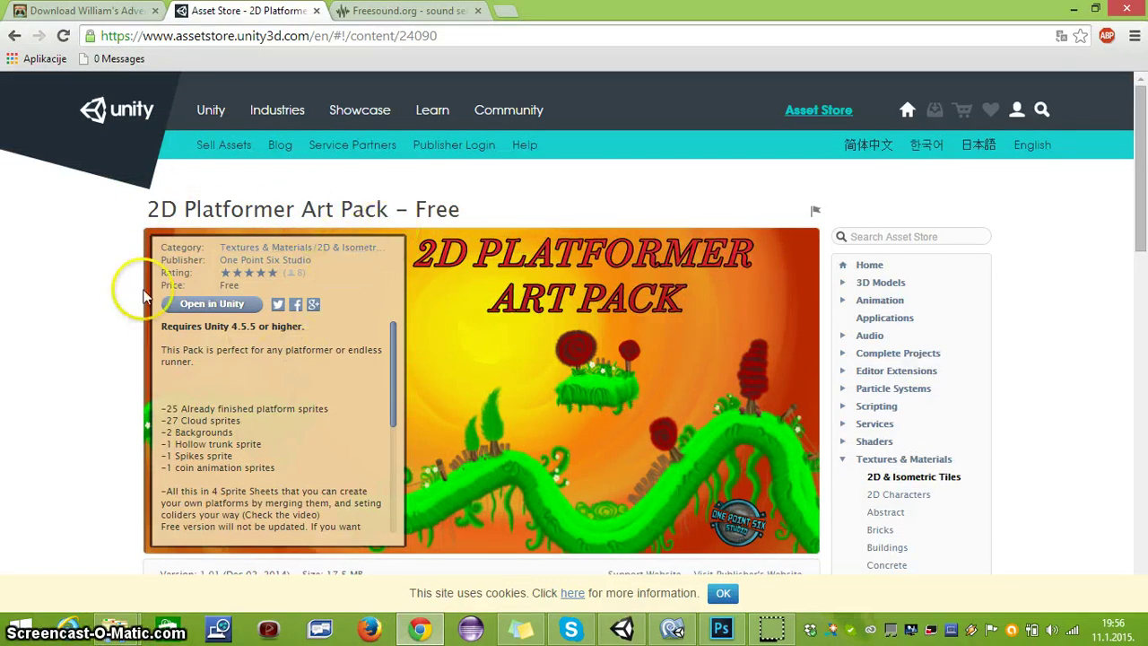
pyautogui.click(437, 618)
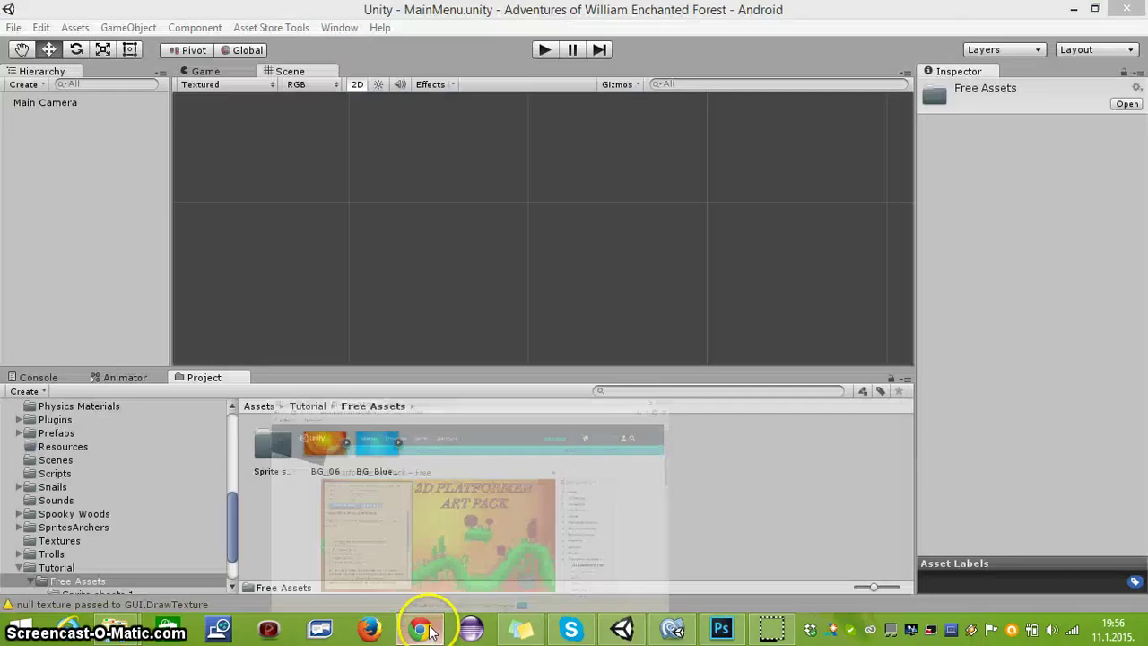
# Step: Browse the contents of the Tutorial Scripts folder
pyautogui.click(85, 571)
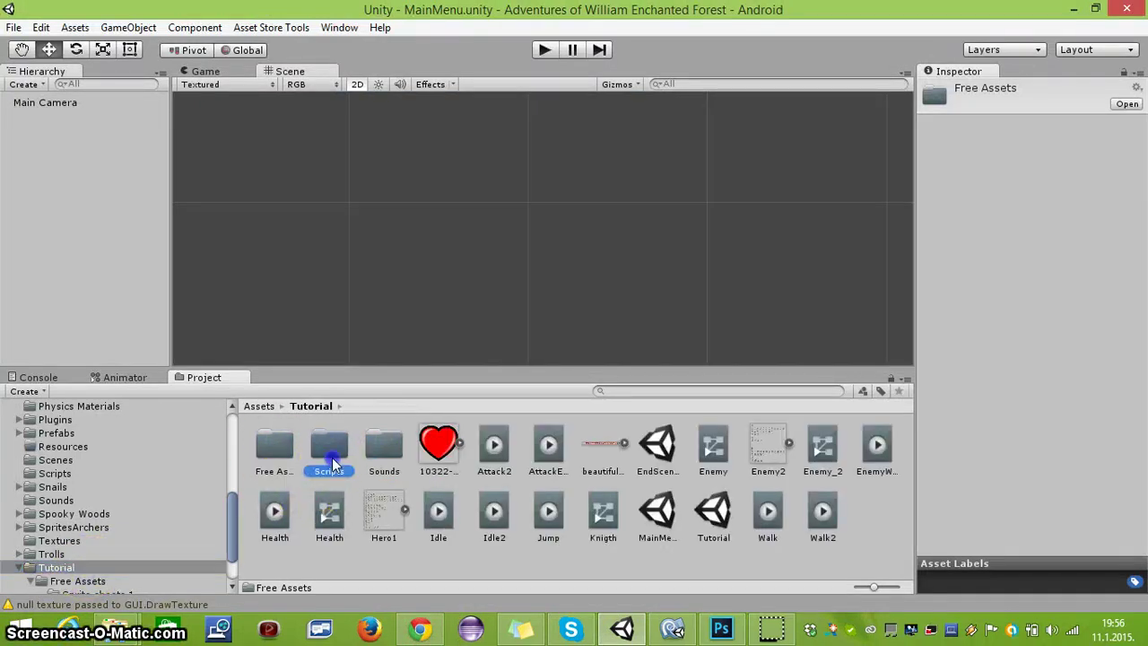
pyautogui.doubleClick(329, 453)
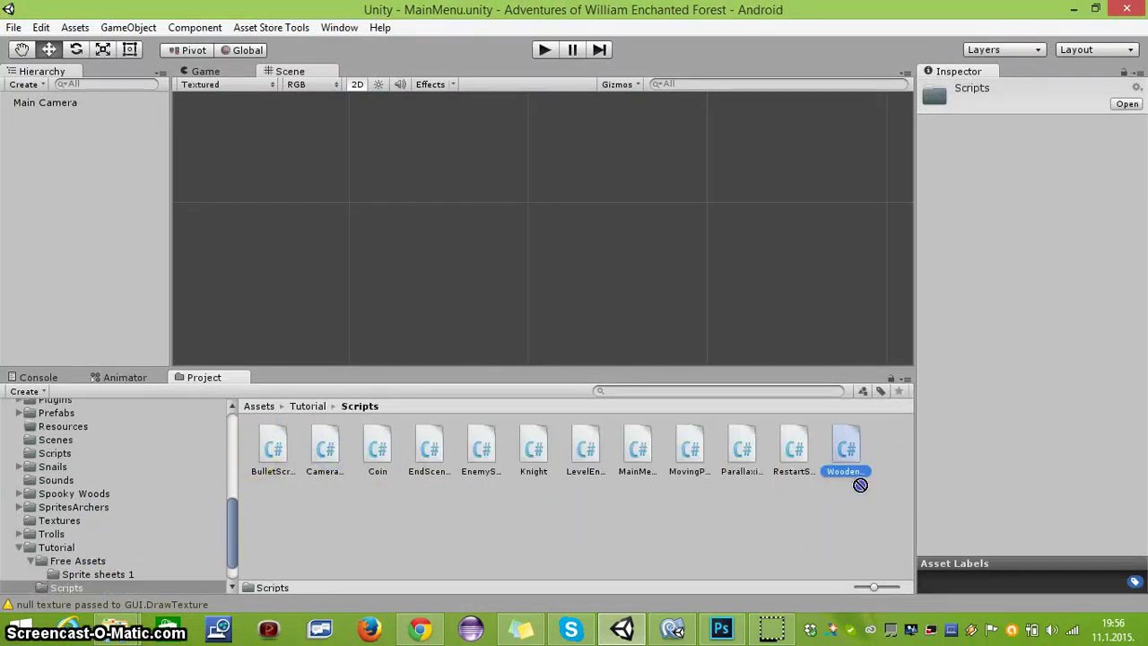
pyautogui.moveTo(860, 485); pyautogui.dragTo(857, 470)
pyautogui.click(851, 516)
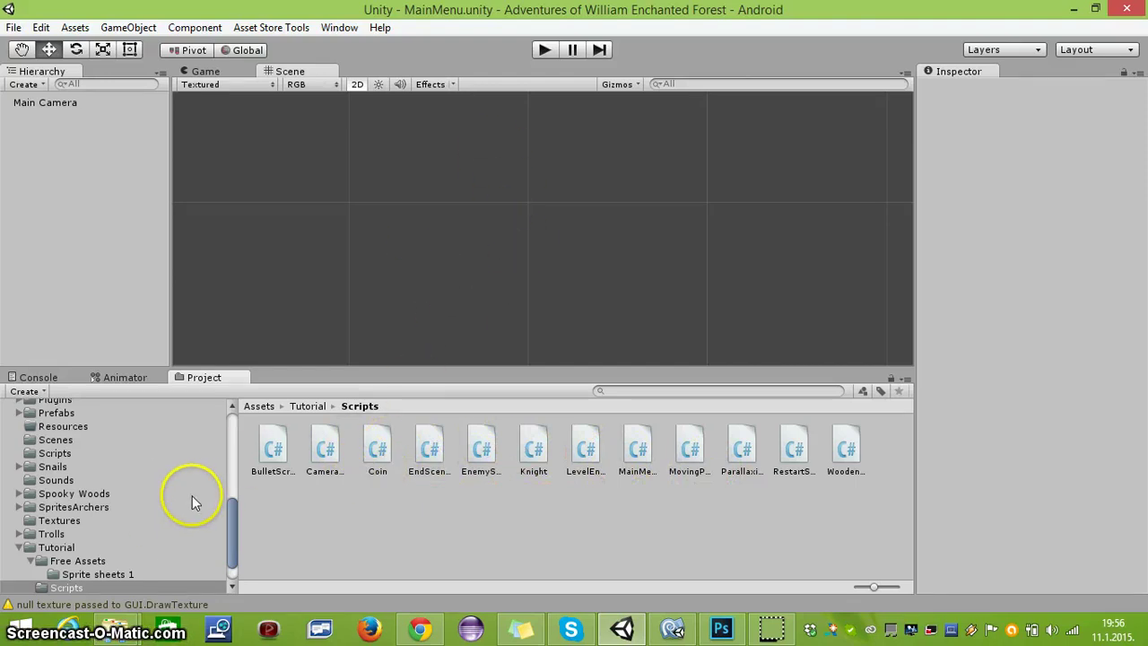
# Step: Open the Tutorial Sounds folder and preview the Birds clip
pyautogui.click(85, 573)
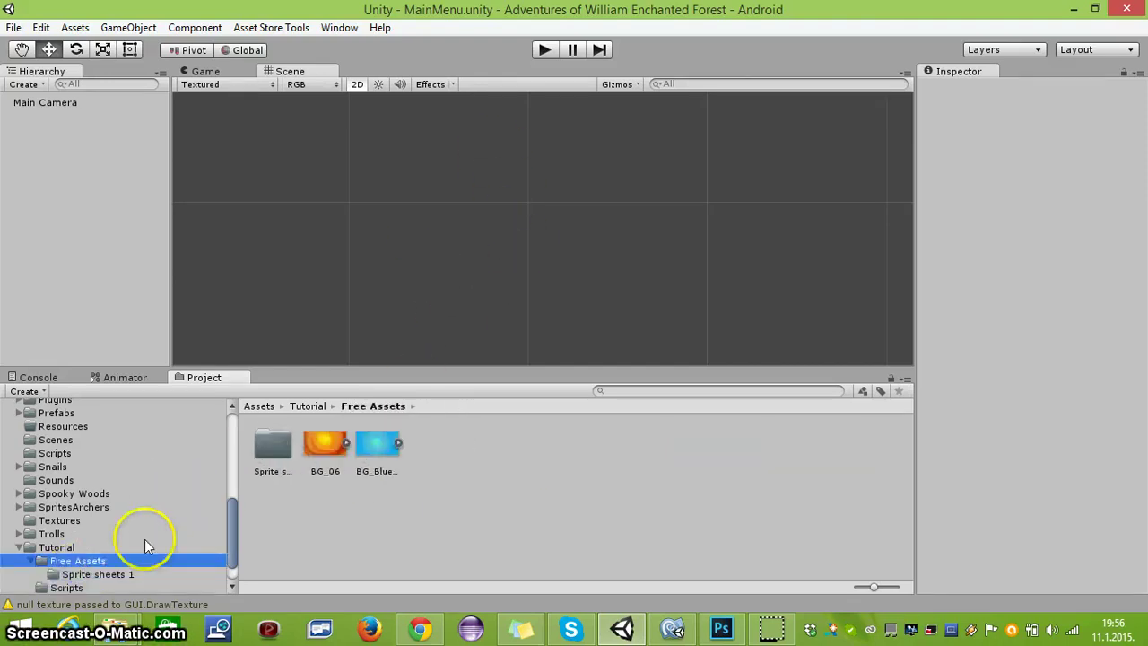
pyautogui.click(59, 547)
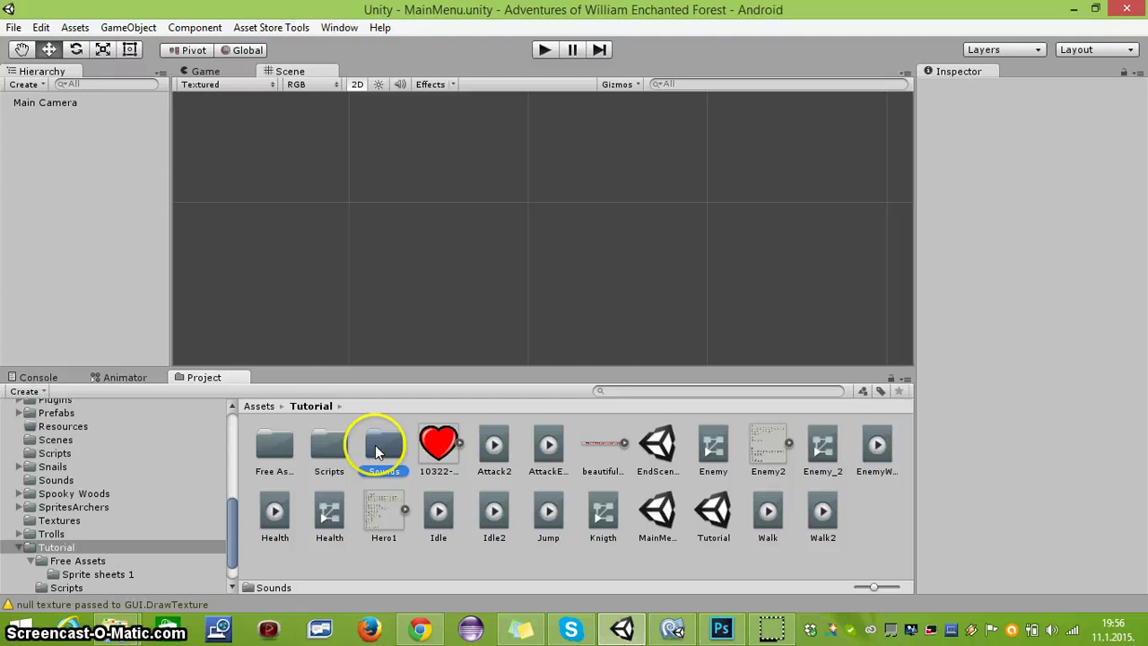
pyautogui.doubleClick(375, 445)
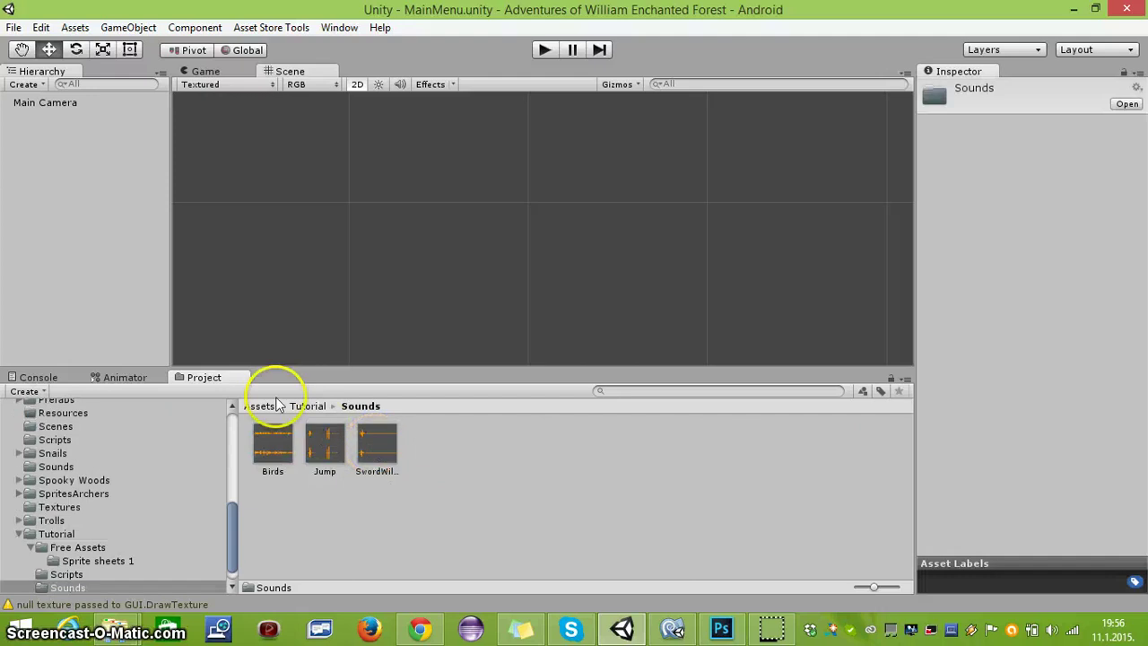
pyautogui.click(281, 459)
pyautogui.click(403, 628)
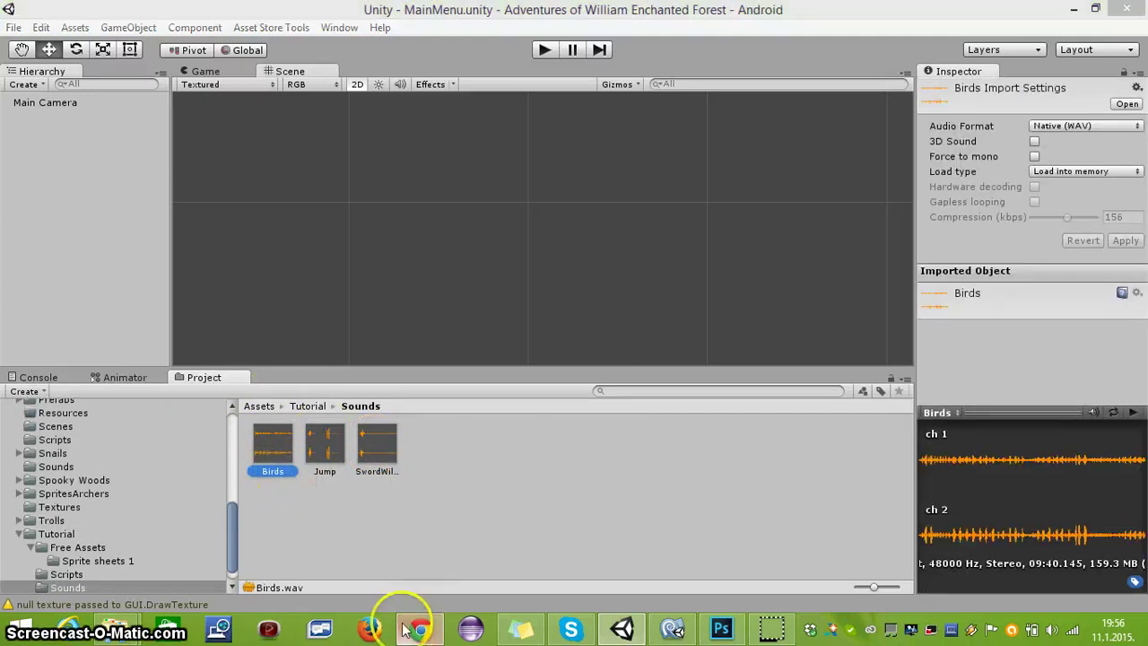
# Step: Search Freesound.org for 'forest sound', then return to the Unity editor
pyautogui.click(397, 11)
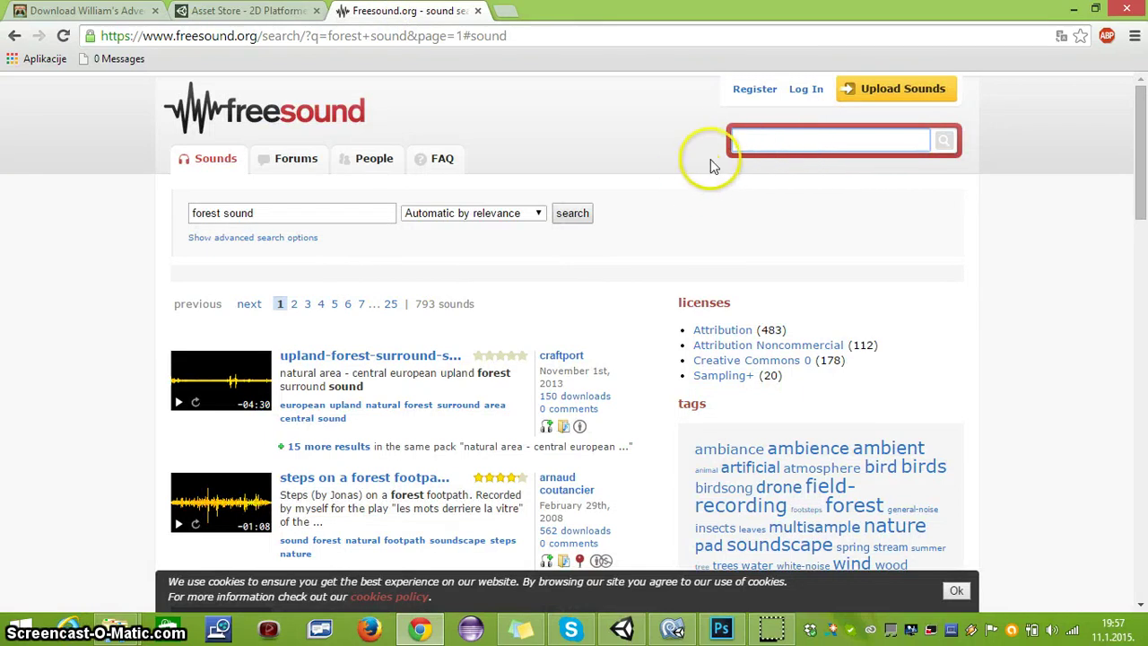
pyautogui.write('forest sound')
pyautogui.click(769, 164)
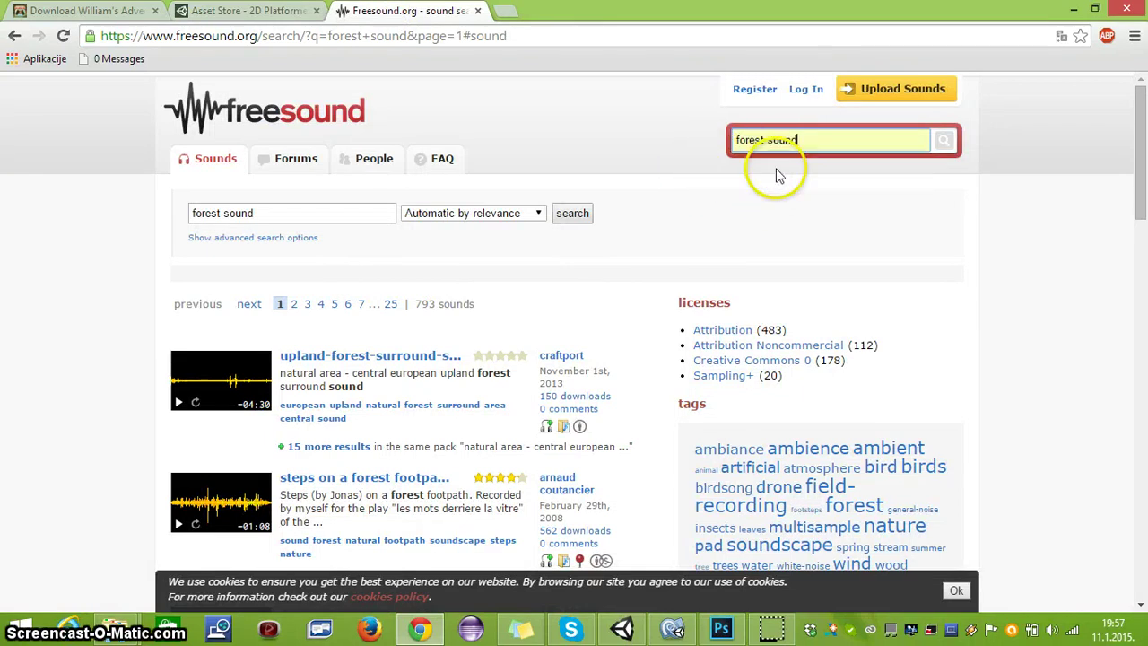
pyautogui.click(944, 140)
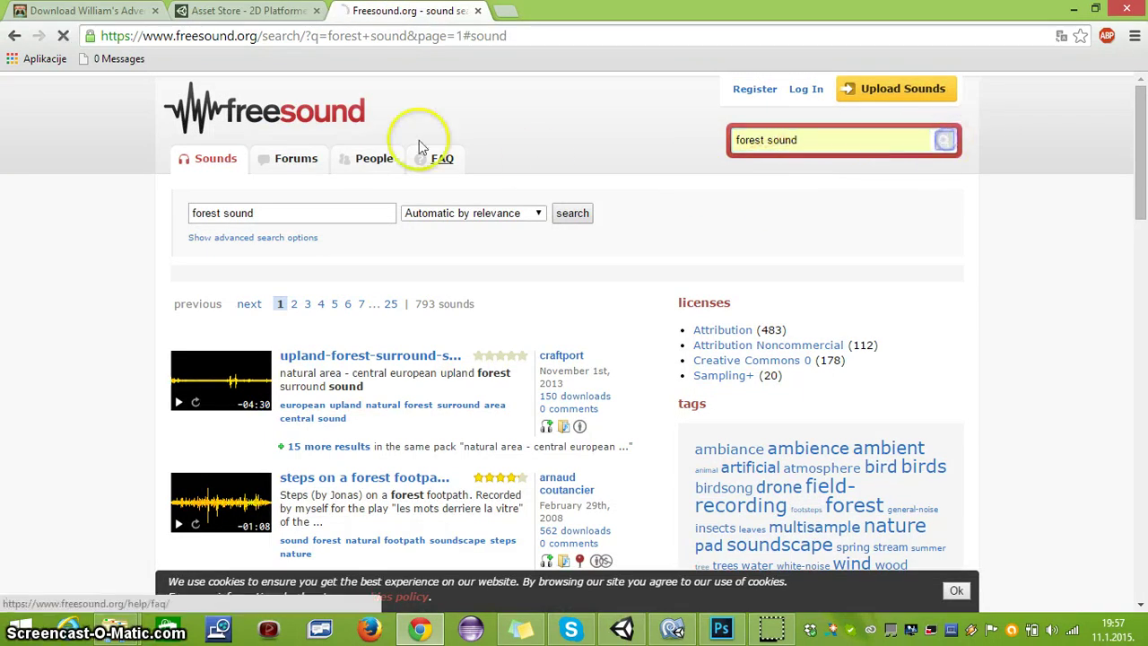
pyautogui.click(422, 626)
# Step: Preview the Jump and SwordWilliam sound clips
pyautogui.click(332, 448)
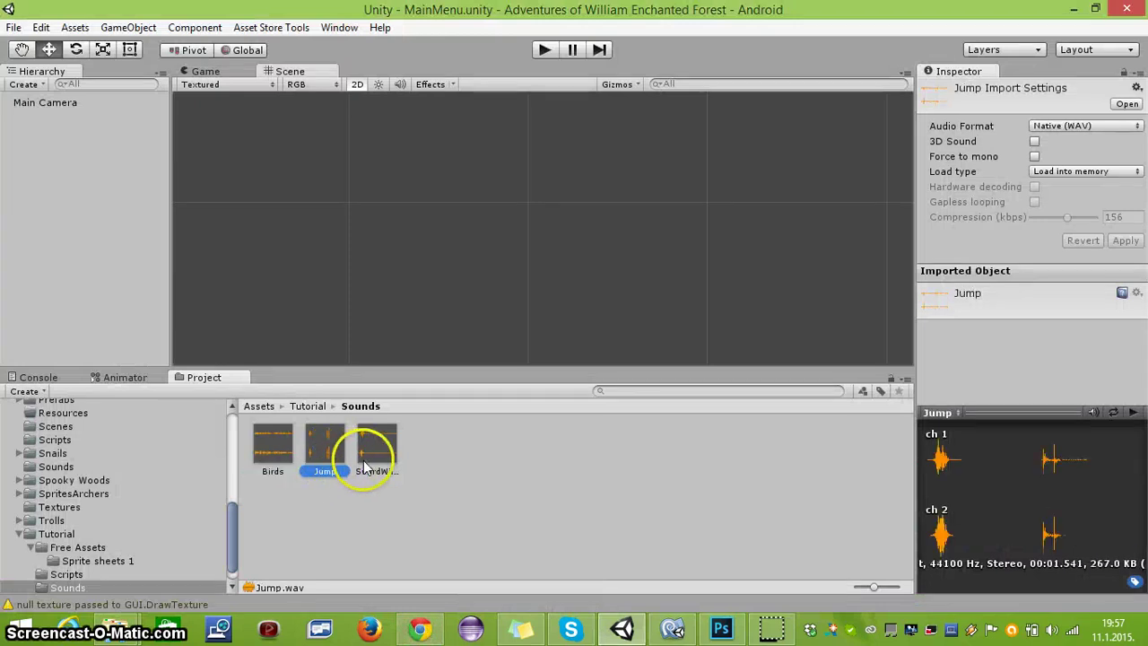
pyautogui.click(377, 448)
pyautogui.click(323, 444)
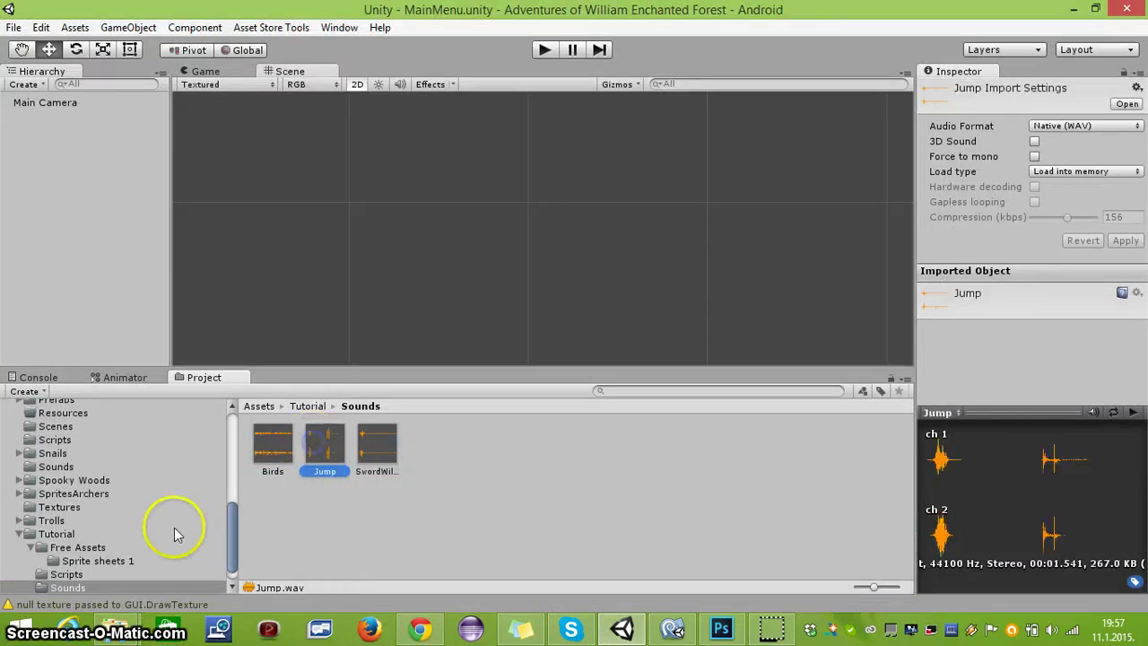
# Step: Inspect the Tutorial folder's heart texture, EndScene, MainMenu, Tutorial scene and Enemy2 sheet
pyautogui.click(74, 535)
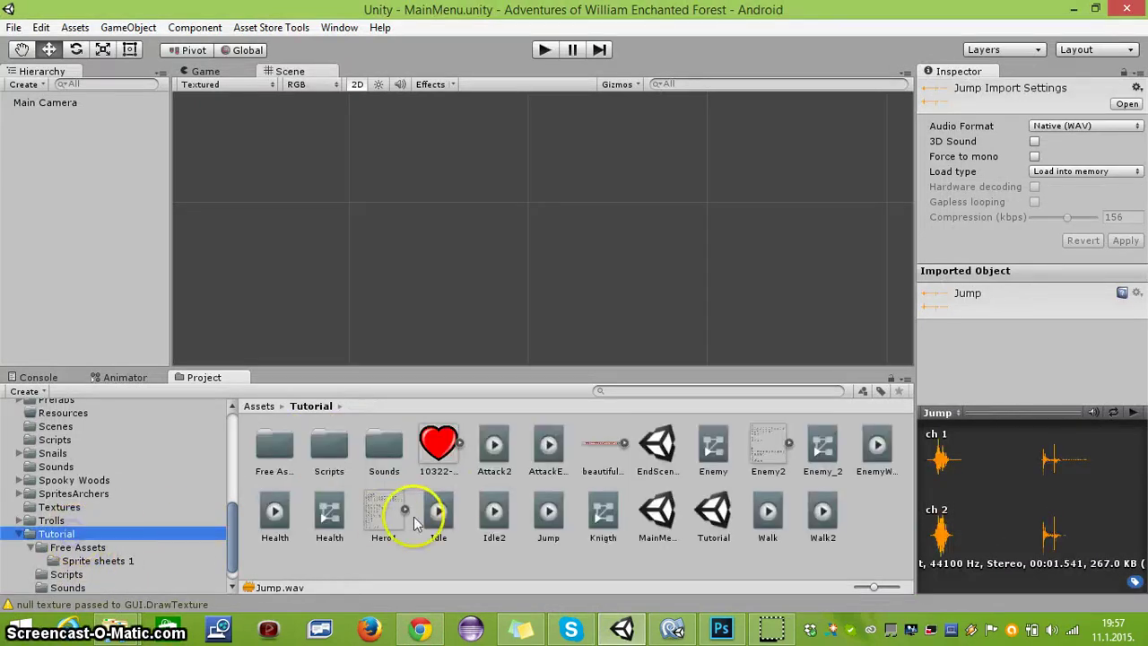
pyautogui.click(437, 442)
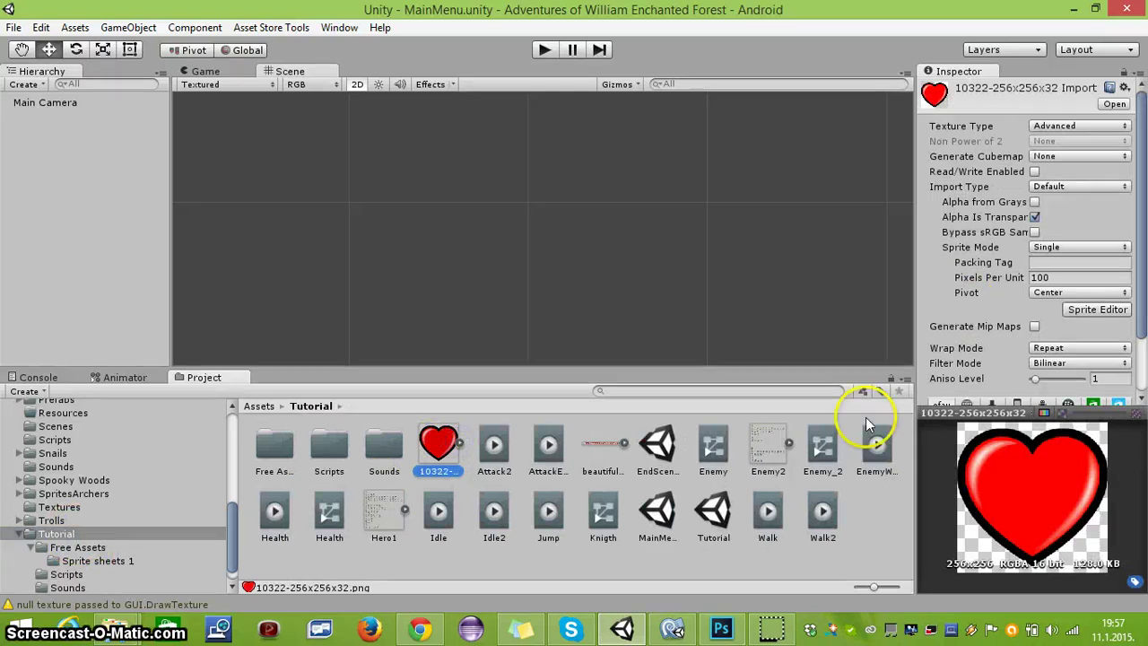
pyautogui.click(429, 457)
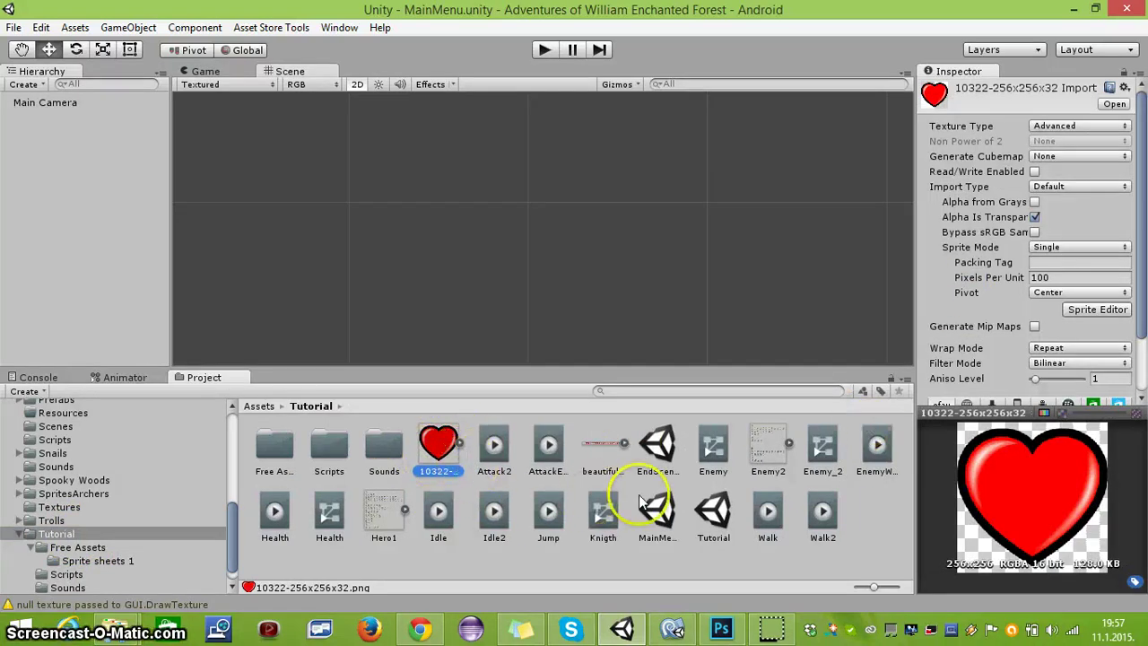
pyautogui.click(662, 451)
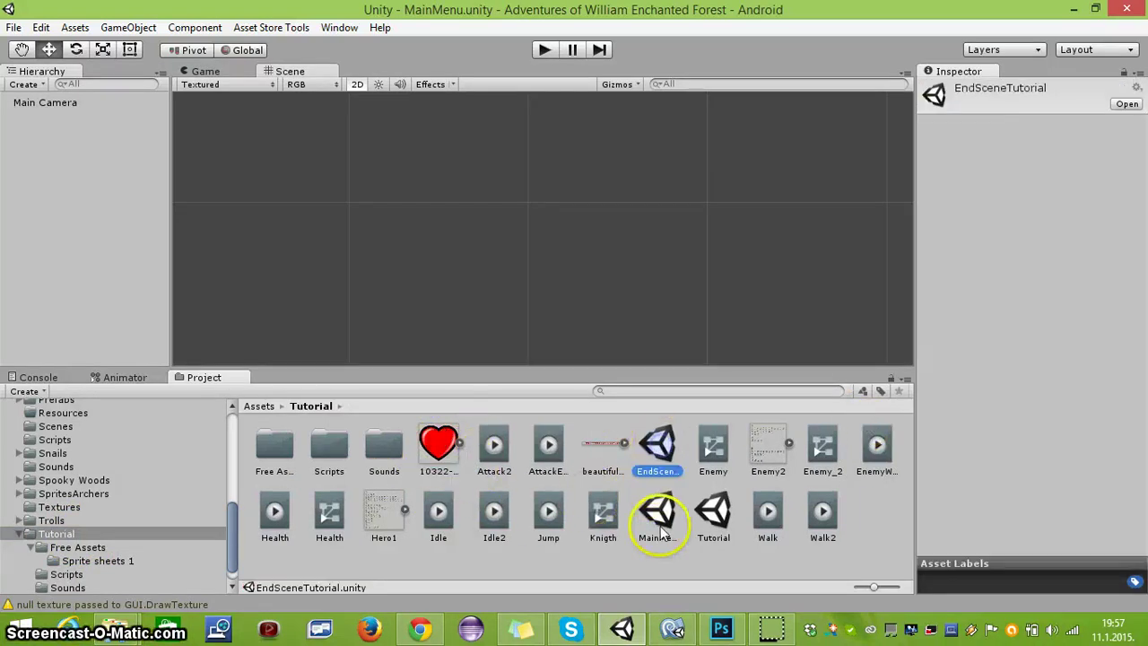
pyautogui.click(662, 529)
pyautogui.click(715, 523)
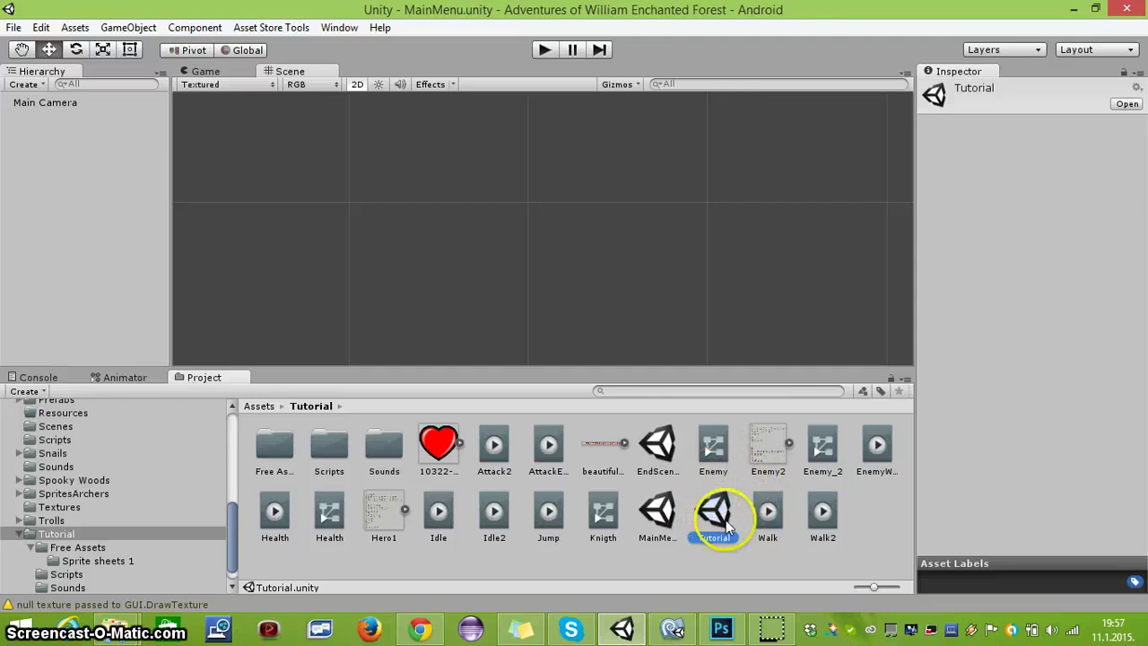
pyautogui.click(788, 443)
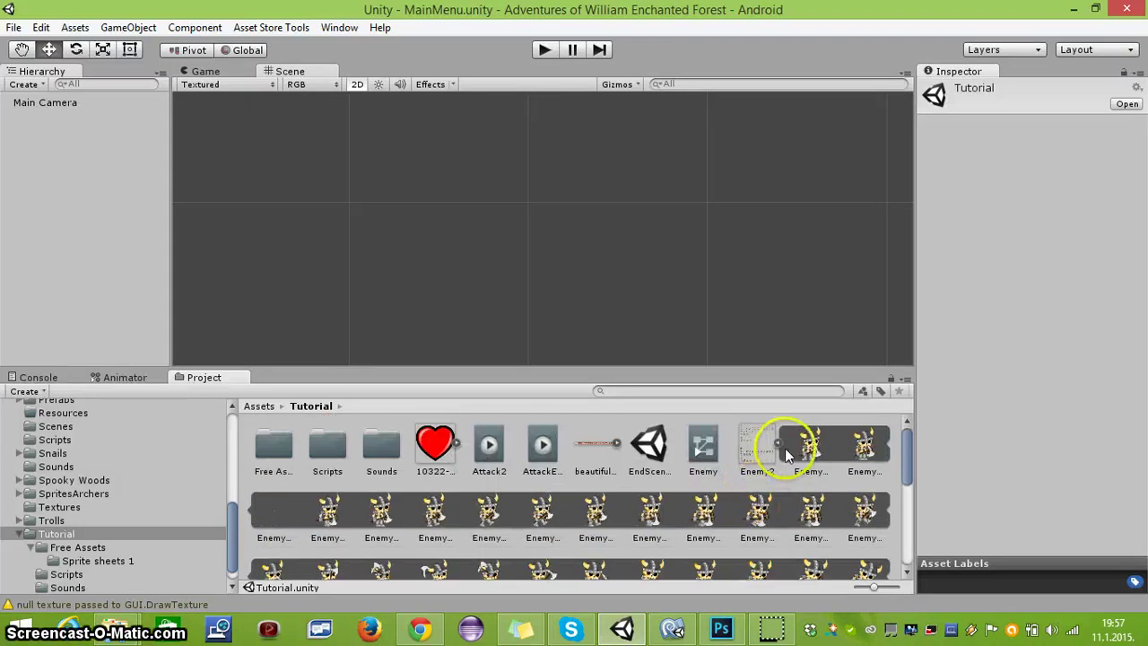
pyautogui.click(776, 444)
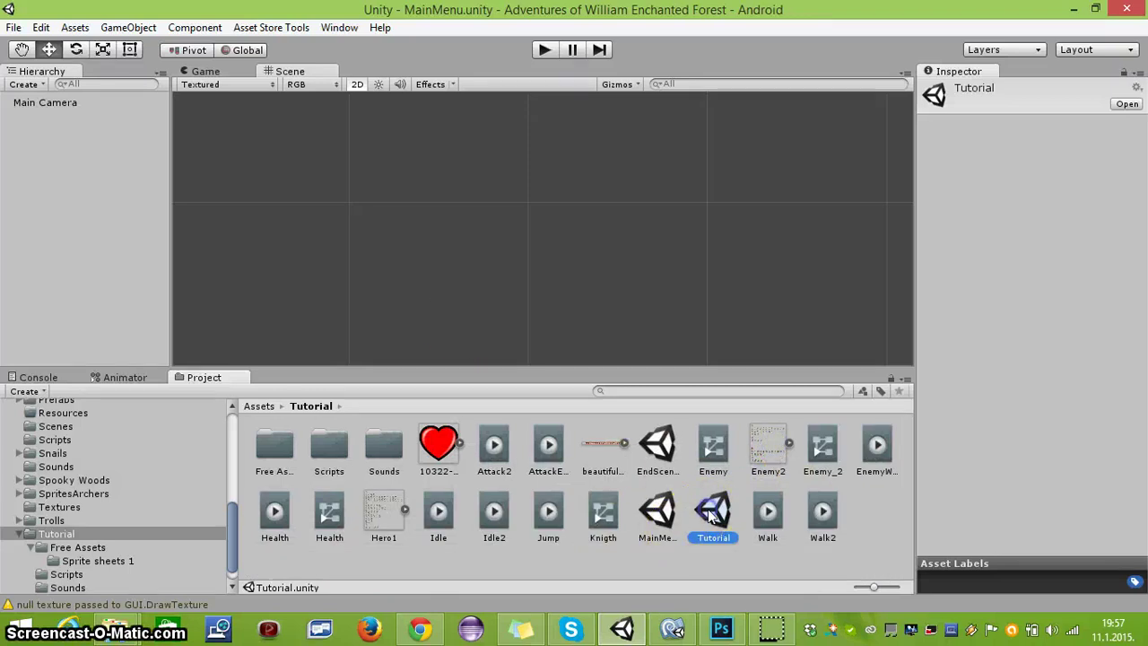
# Step: Open the Tutorial scene and select the knight William and the first Enemy
pyautogui.doubleClick(710, 514)
pyautogui.scroll(-2, 514, 275)
pyautogui.click(348, 256)
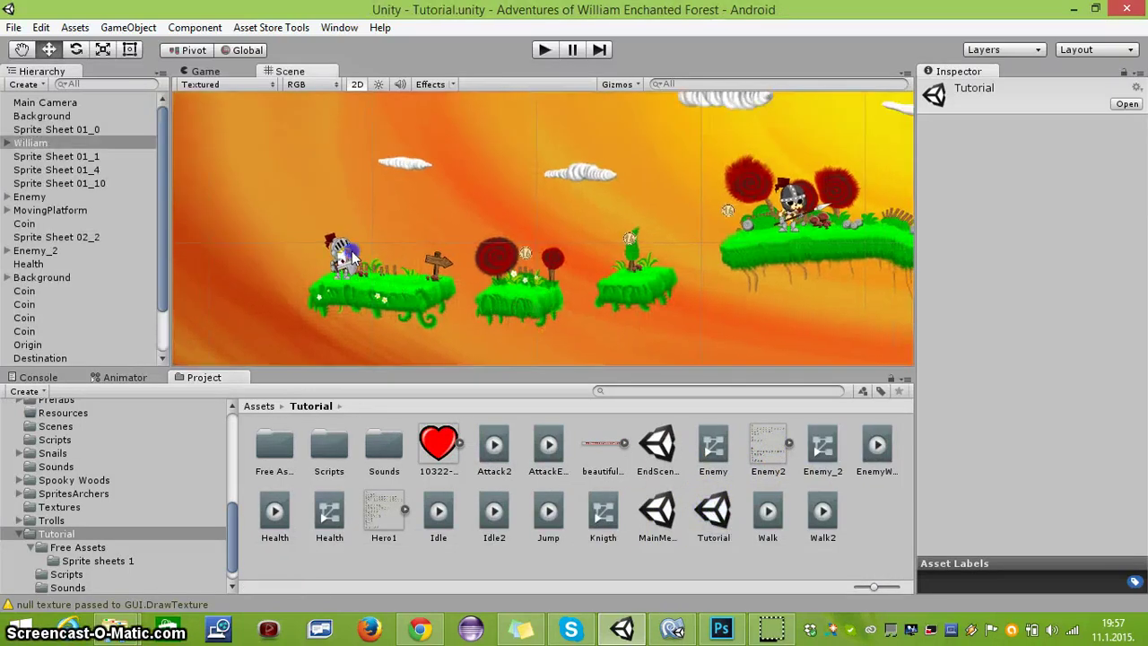
pyautogui.moveTo(538, 287)
pyautogui.mouseDown(button='middle')
pyautogui.moveTo(669, 259)
pyautogui.moveTo(546, 266)
pyautogui.mouseUp(button='middle')
pyautogui.moveTo(646, 262); pyautogui.dragTo(515, 260, button='middle')
pyautogui.click(530, 204)
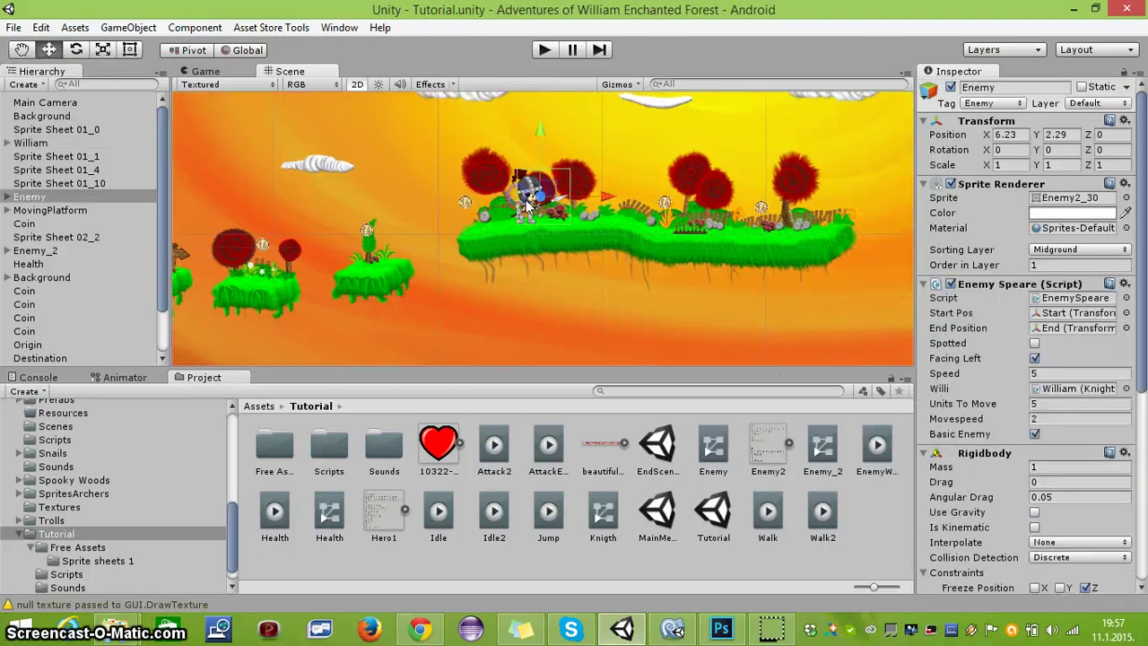
# Step: Pan right across the level, selecting platform Sprite Sheet 02_2 and Enemy_2
pyautogui.moveTo(714, 288)
pyautogui.mouseDown(button='middle')
pyautogui.moveTo(685, 267)
pyautogui.moveTo(628, 269)
pyautogui.mouseUp(button='middle')
pyautogui.moveTo(735, 270)
pyautogui.mouseDown(button='middle')
pyautogui.moveTo(696, 262)
pyautogui.moveTo(667, 219)
pyautogui.mouseUp(button='middle')
pyautogui.click(530, 260)
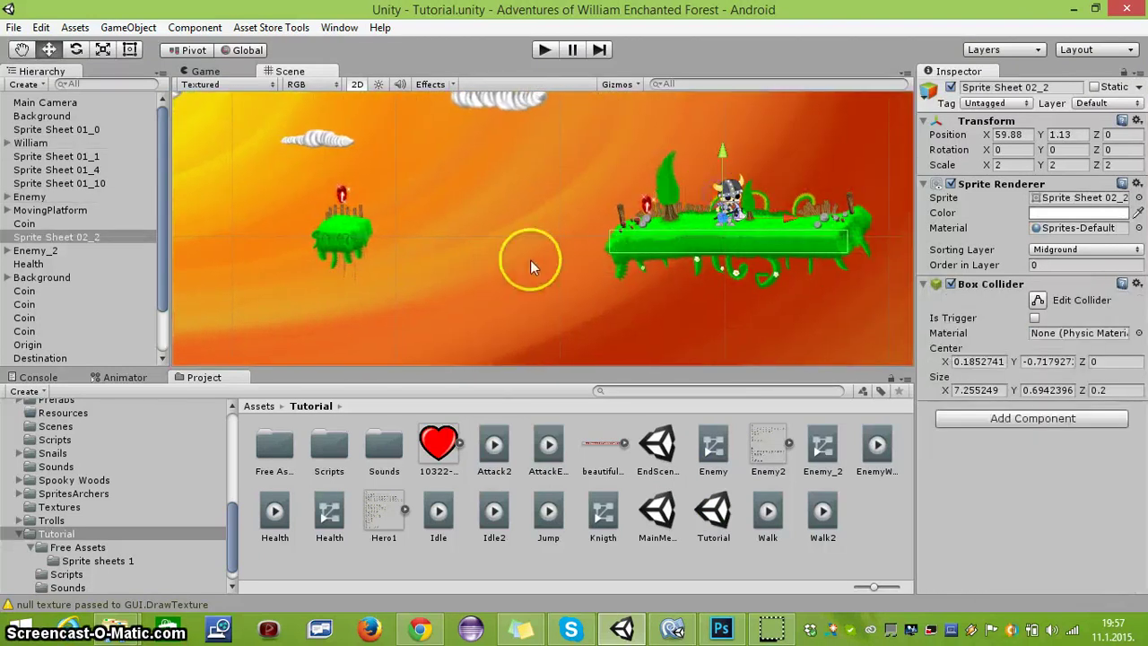
pyautogui.click(736, 191)
pyautogui.moveTo(391, 346); pyautogui.dragTo(668, 347, button='middle')
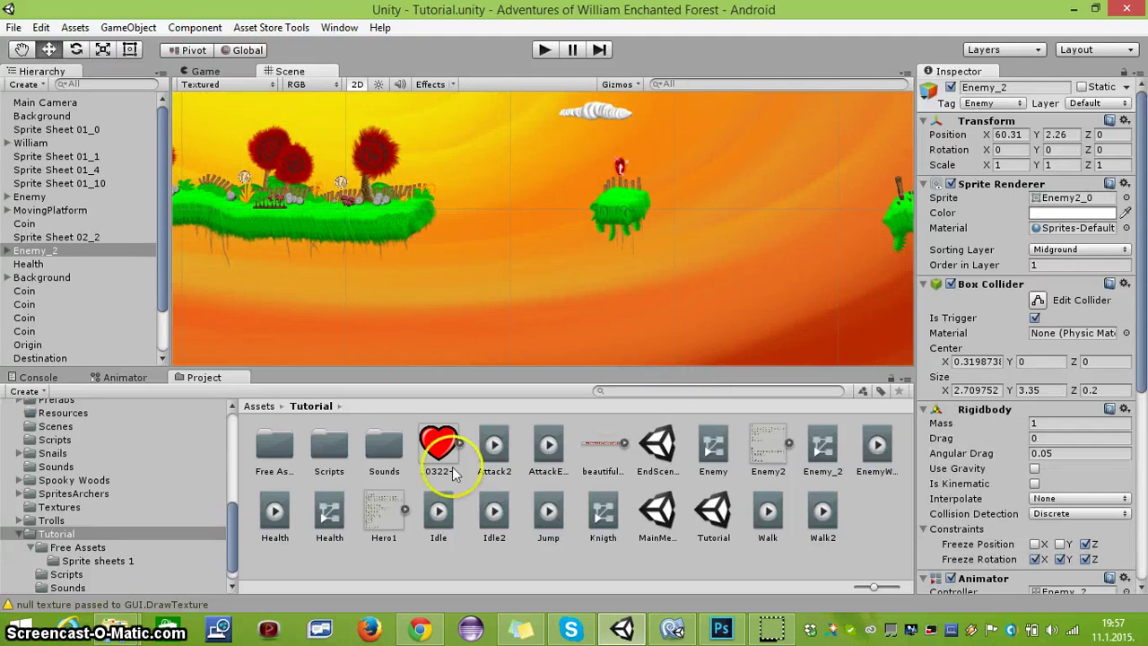
# Step: Expand and collapse the heart sprite sheet frames, then bring up the itch.io page
pyautogui.click(624, 443)
pyautogui.scroll(-3, 650, 439)
pyautogui.scroll(1, 647, 457)
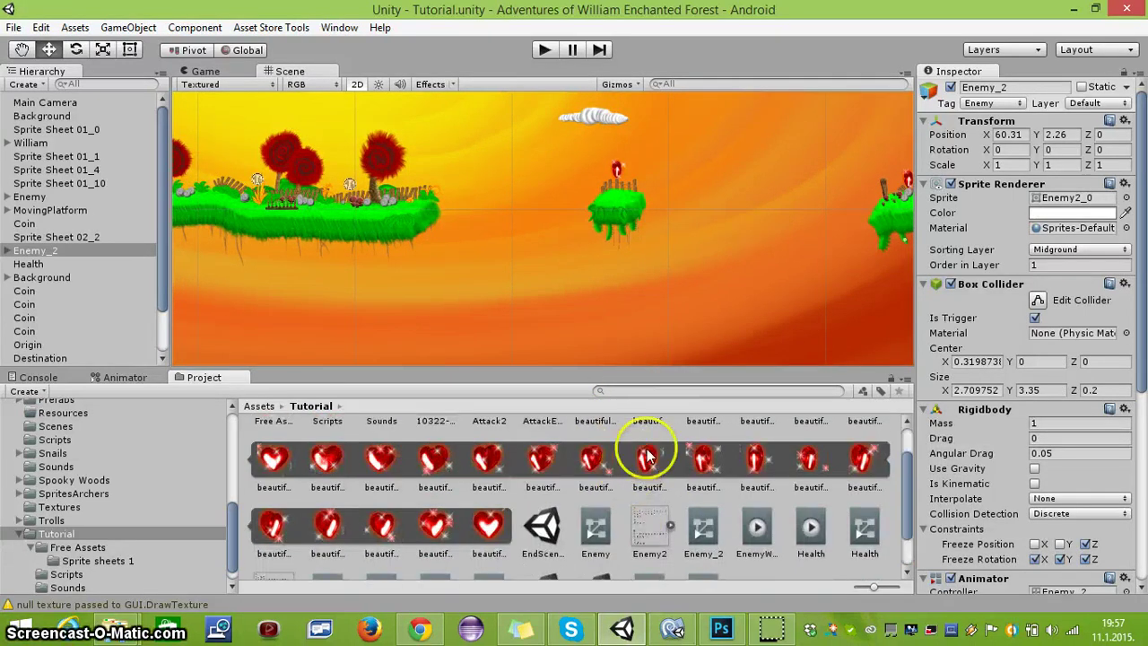
pyautogui.scroll(2, 636, 453)
pyautogui.click(626, 443)
pyautogui.moveTo(324, 298)
pyautogui.mouseDown(button='middle')
pyautogui.moveTo(579, 308)
pyautogui.moveTo(623, 295)
pyautogui.moveTo(708, 307)
pyautogui.mouseUp(button='middle')
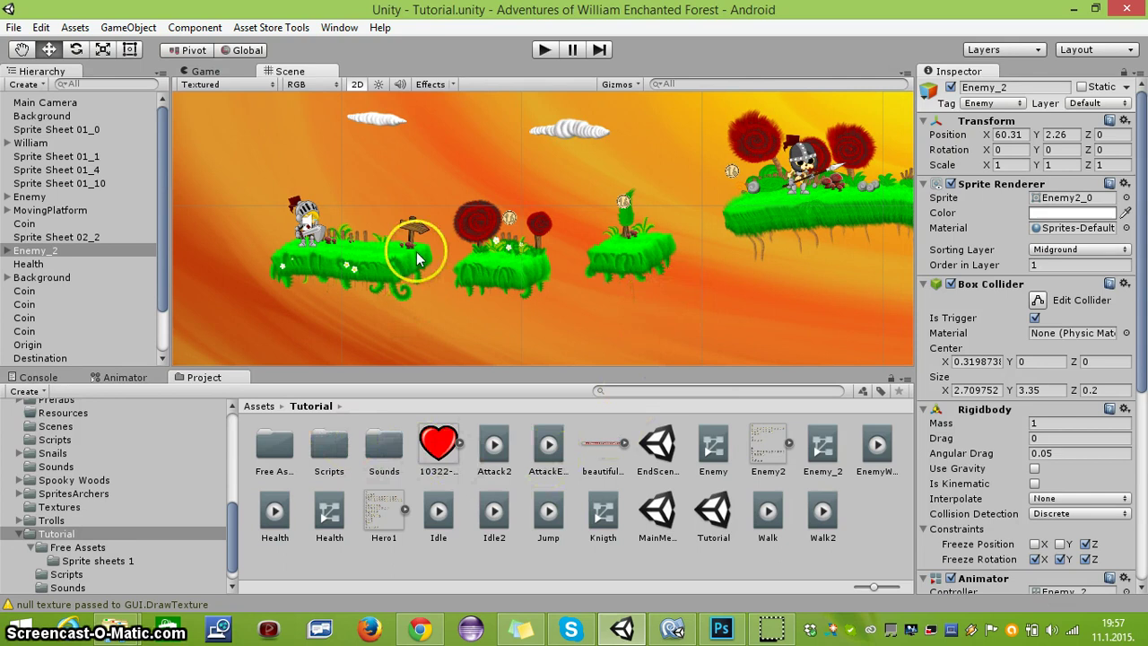
pyautogui.moveTo(417, 259); pyautogui.dragTo(520, 242, button='middle')
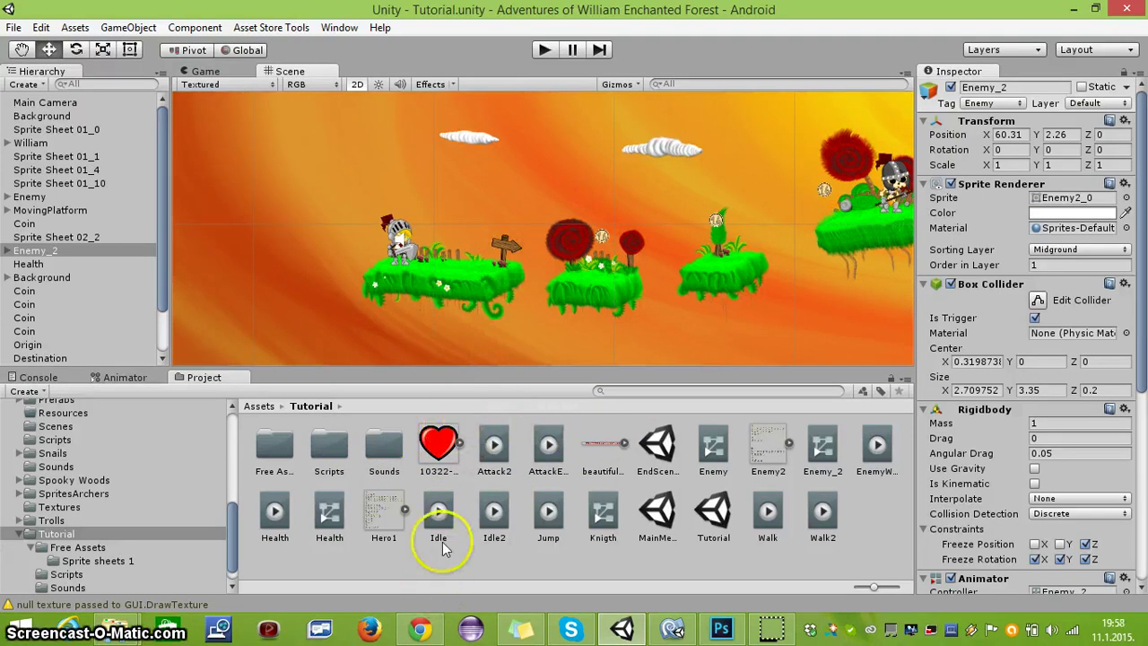
pyautogui.click(417, 630)
# Step: From William's Adventures itch.io page, open the Download Now dialog
pyautogui.click(85, 10)
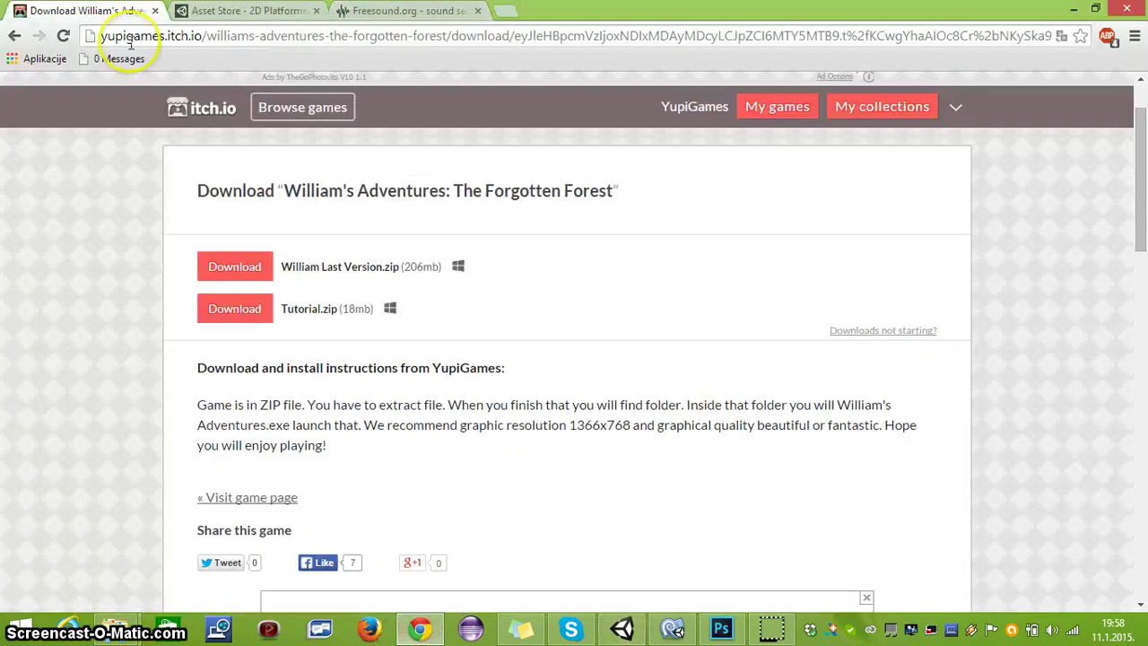
pyautogui.click(14, 36)
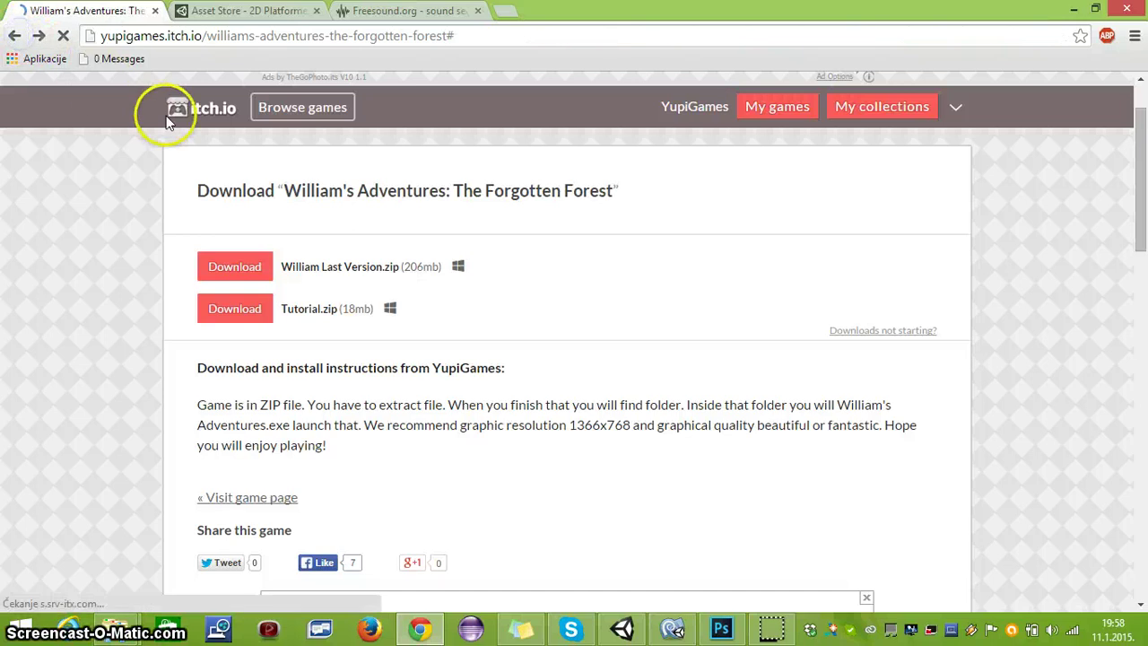
pyautogui.scroll(-1, 410, 267)
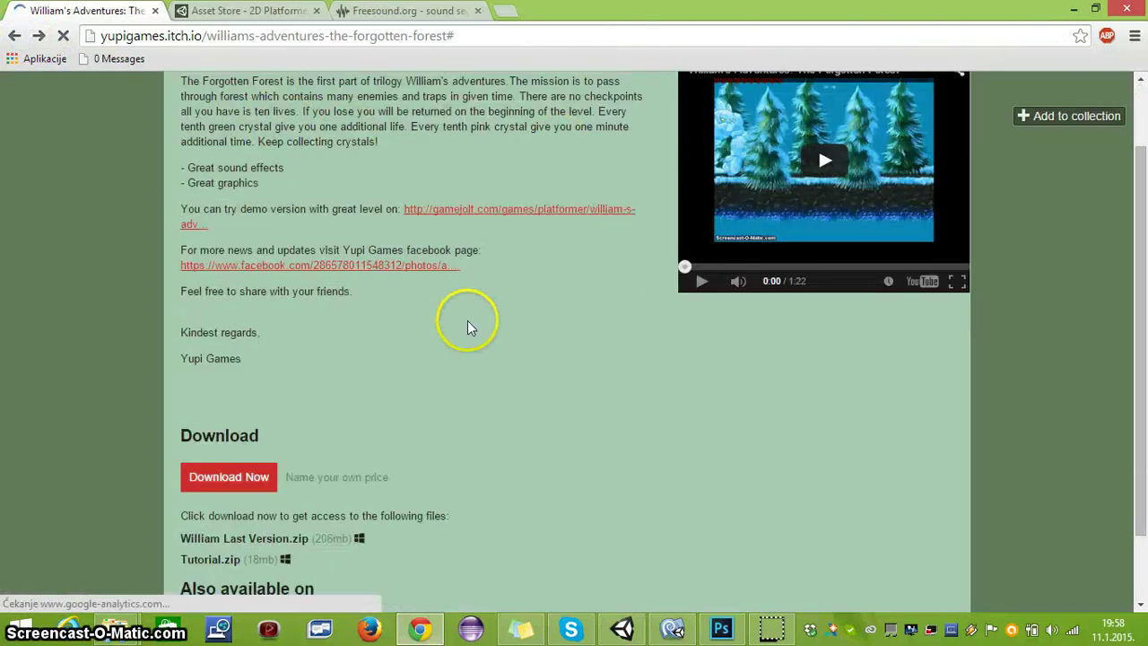
pyautogui.click(499, 306)
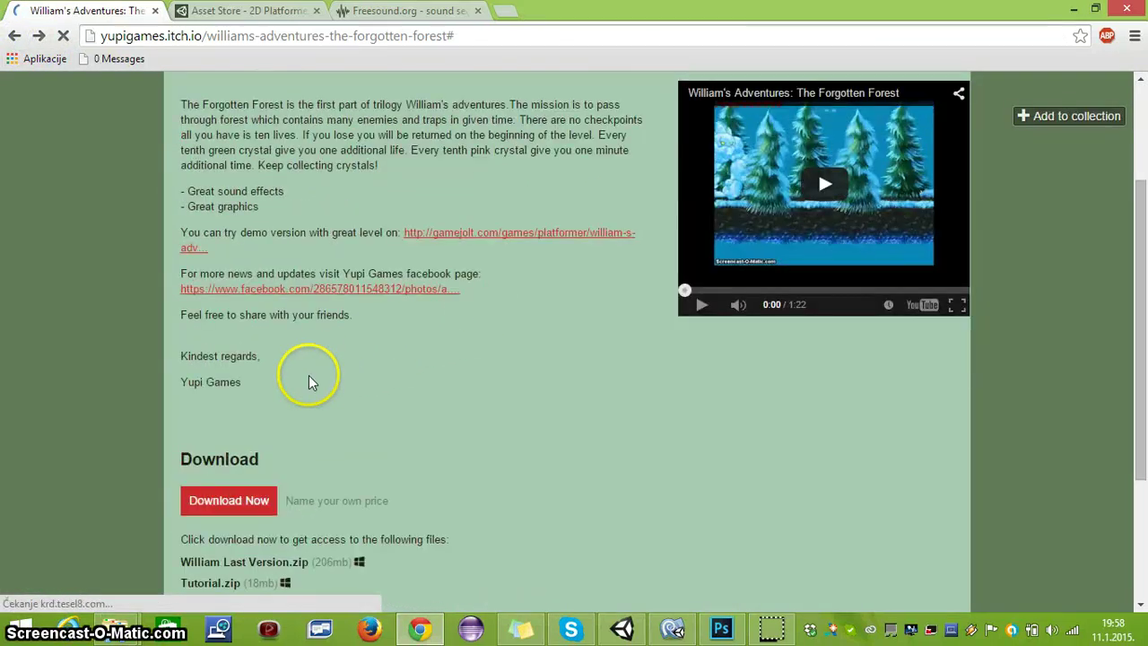
pyautogui.scroll(-1, 323, 305)
pyautogui.scroll(-1, 313, 313)
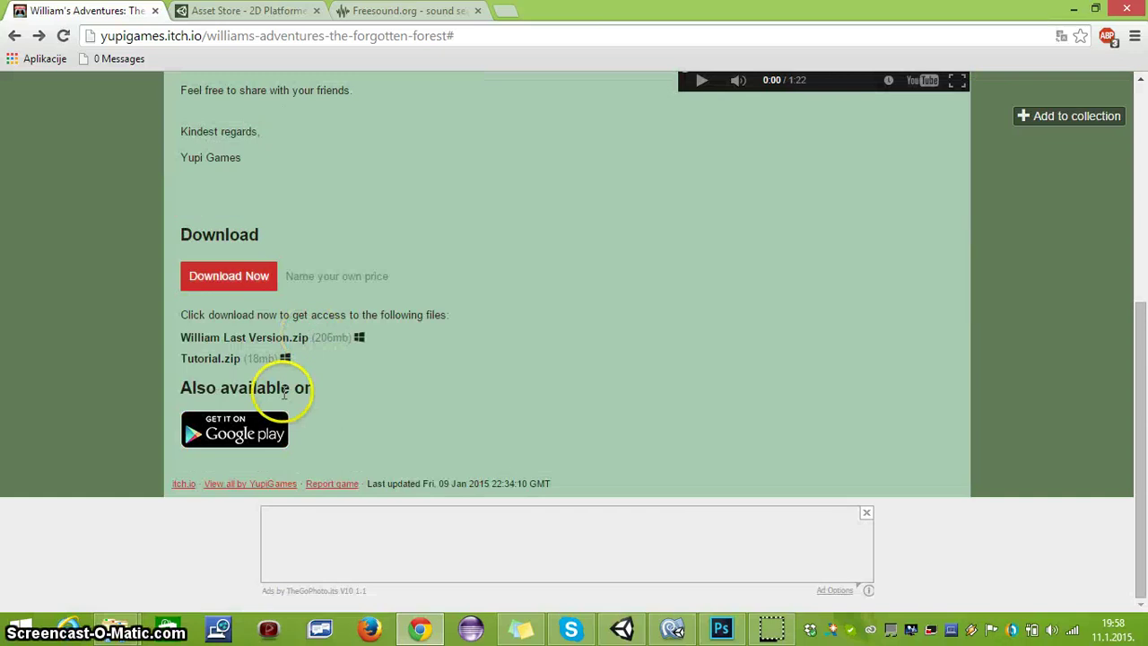
pyautogui.click(231, 280)
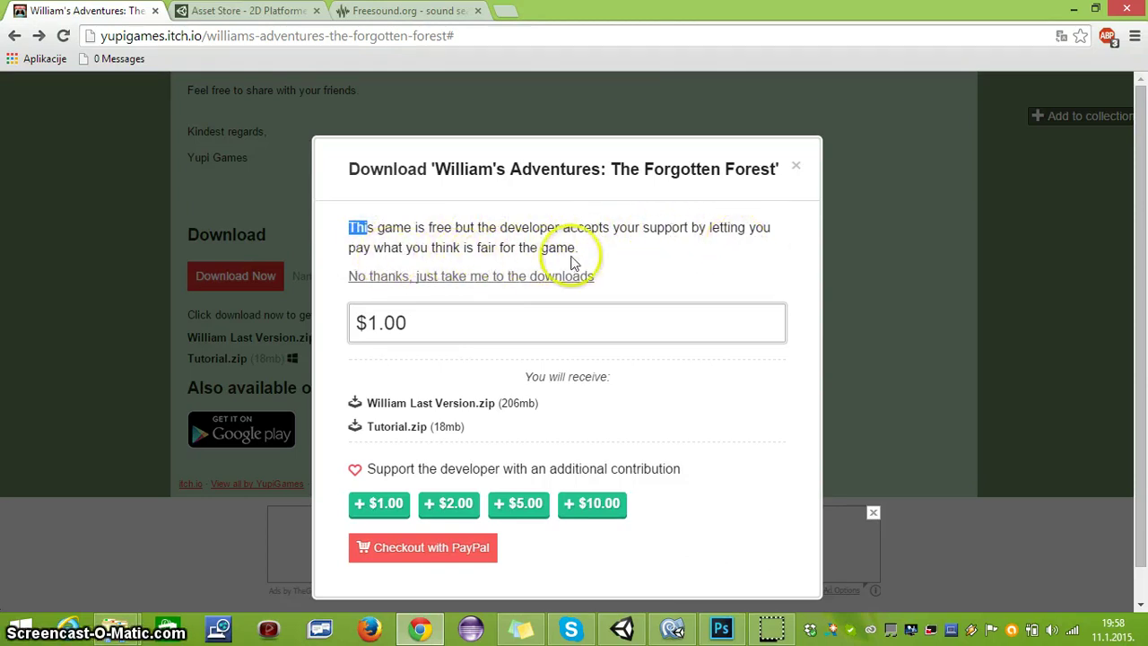
# Step: Review the $1.00 suggested price options in the download dialog
pyautogui.click(381, 321)
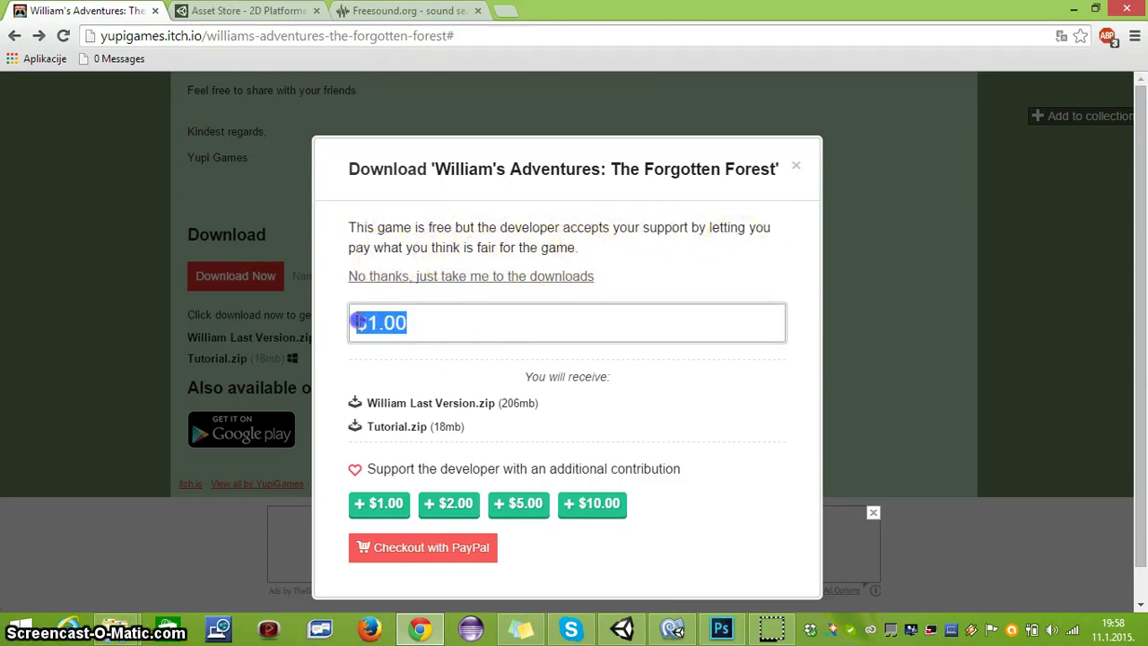
pyautogui.click(440, 327)
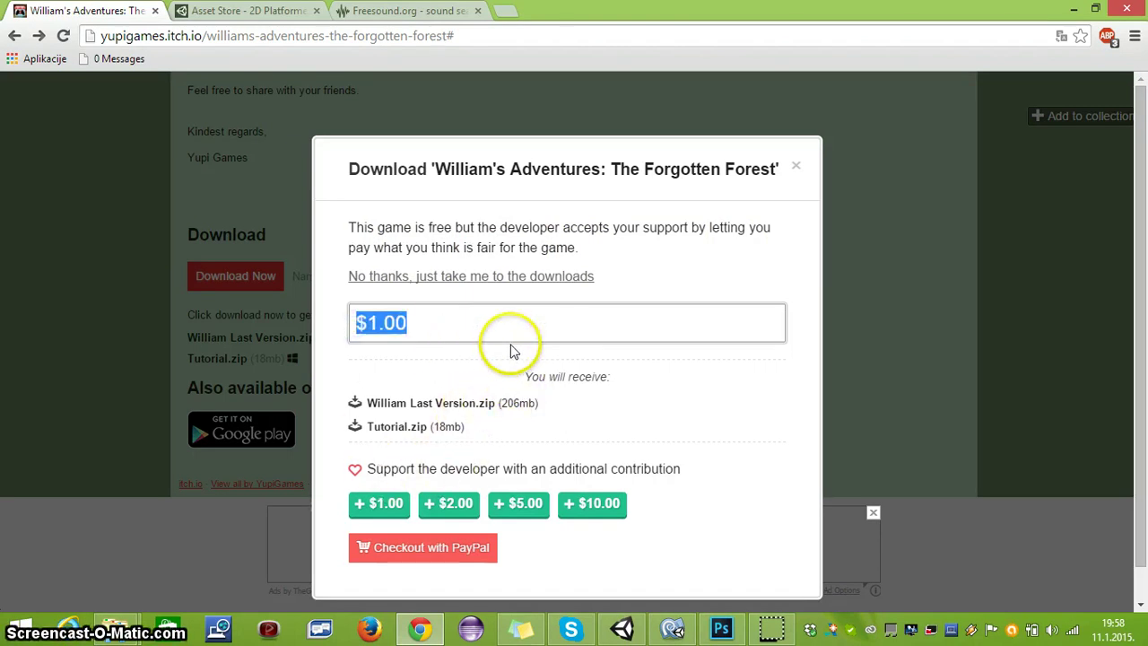
pyautogui.click(619, 279)
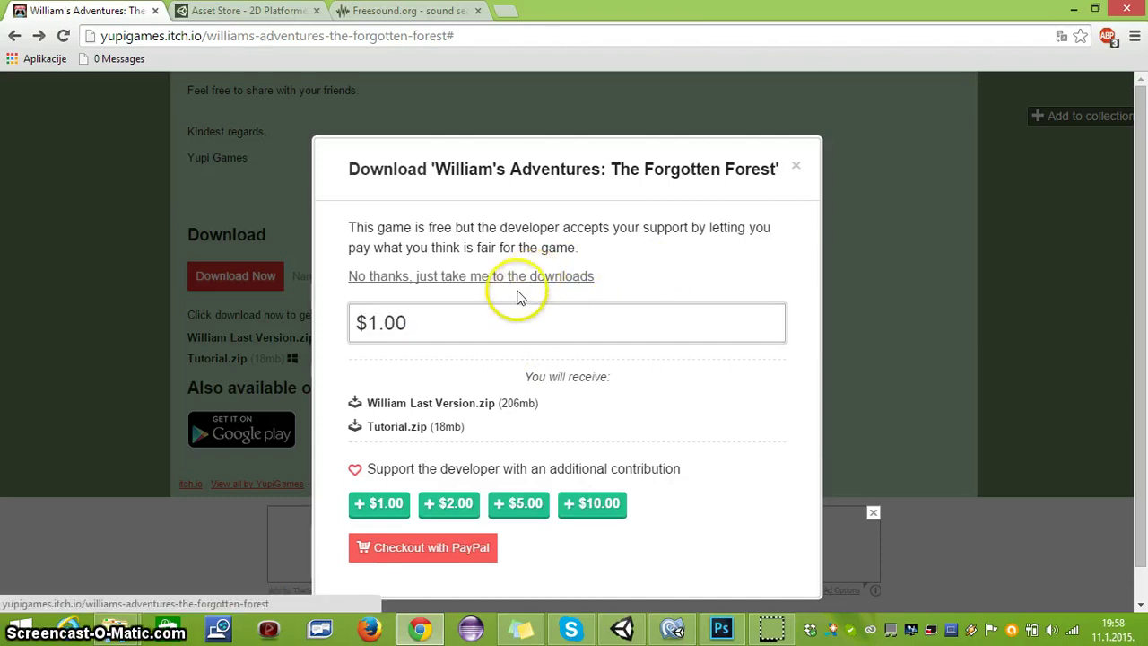
pyautogui.click(473, 312)
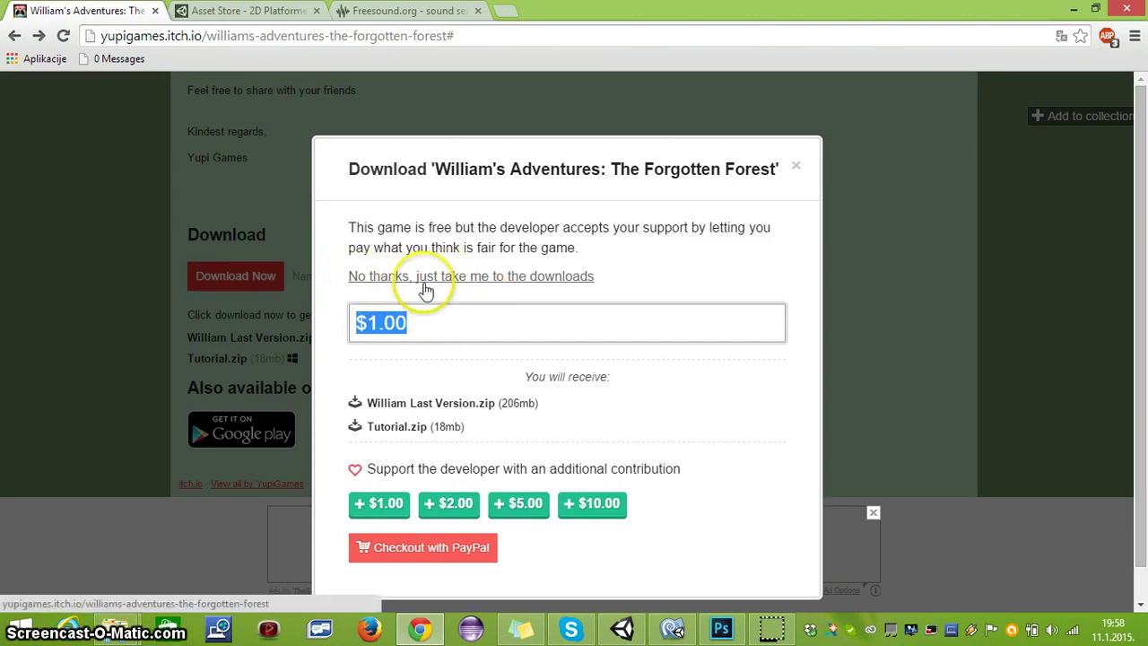
# Step: Skip payment to view the William Last Version.zip and Tutorial.zip downloads, then go back
pyautogui.click(510, 285)
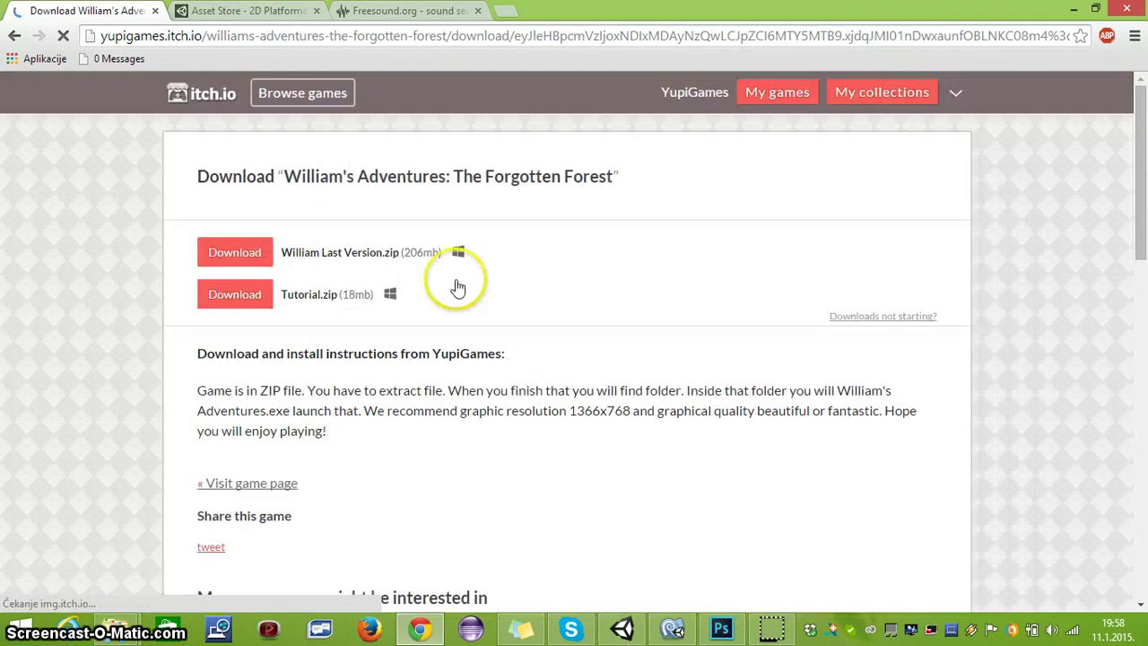
pyautogui.click(356, 261)
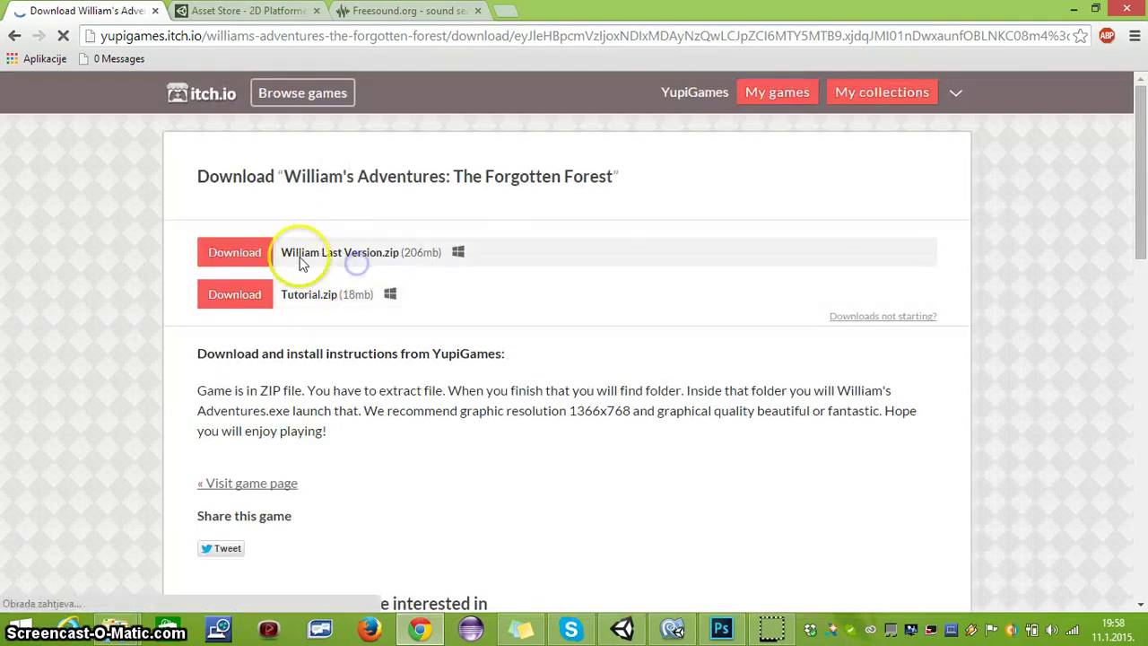
pyautogui.click(243, 291)
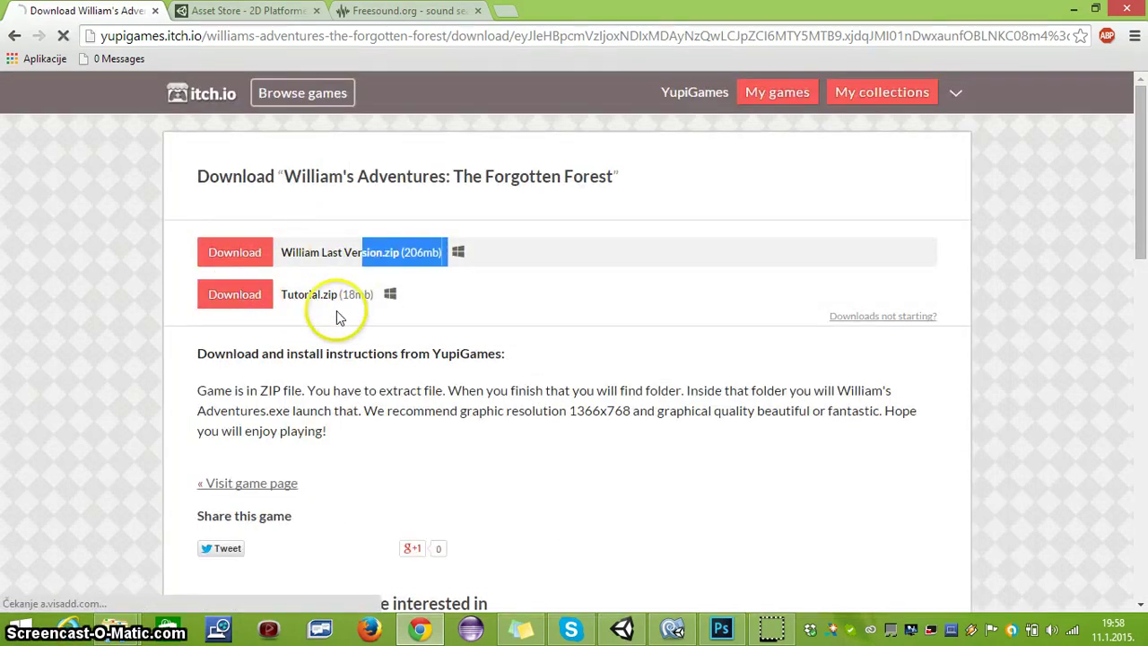
pyautogui.scroll(-2, 403, 294)
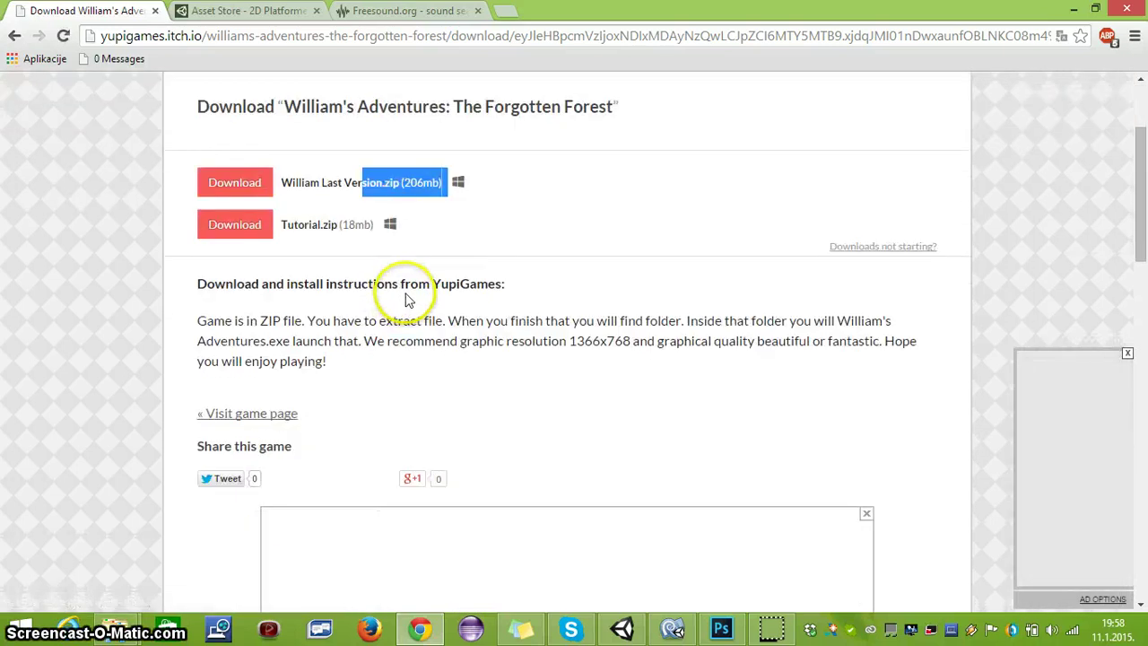
pyautogui.click(14, 34)
pyautogui.click(622, 628)
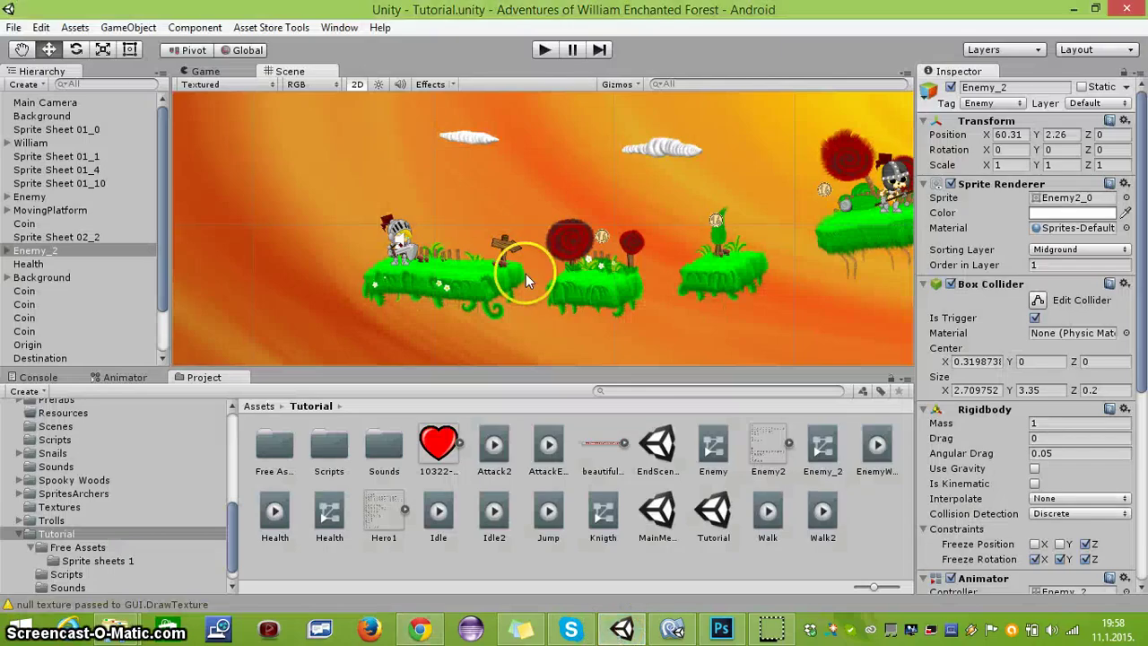
pyautogui.moveTo(525, 274); pyautogui.dragTo(535, 271, button='middle')
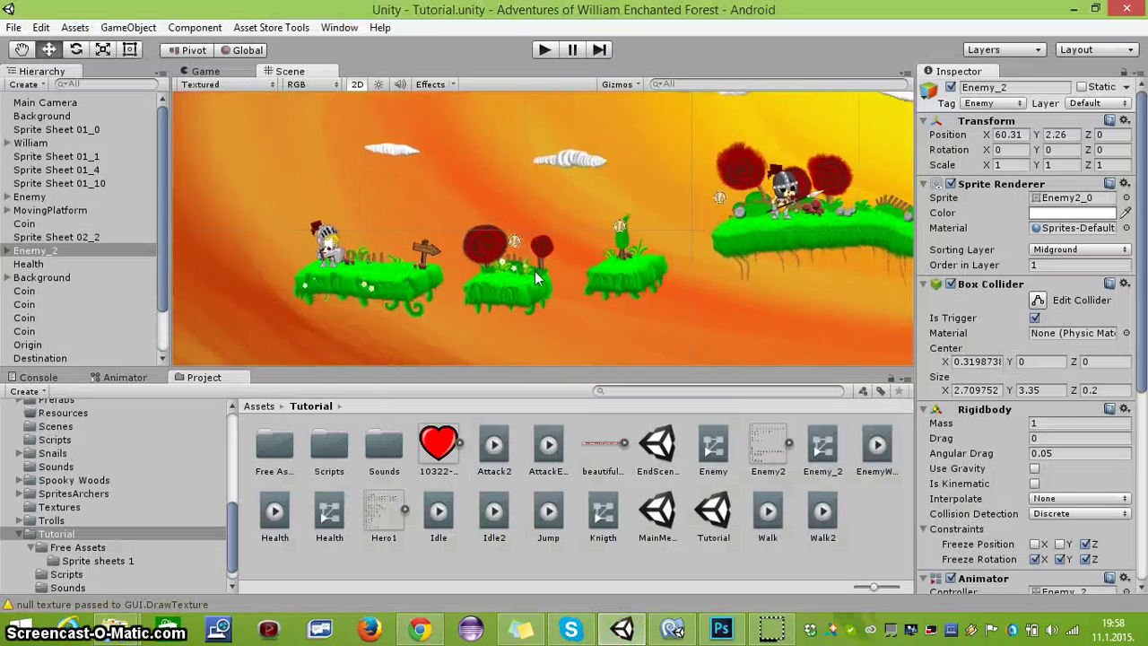
pyautogui.moveTo(535, 271)
pyautogui.mouseDown(button='middle')
pyautogui.moveTo(625, 269)
pyautogui.moveTo(618, 253)
pyautogui.mouseUp(button='middle')
pyautogui.moveTo(493, 274)
pyautogui.mouseDown(button='middle')
pyautogui.moveTo(549, 283)
pyautogui.moveTo(524, 284)
pyautogui.moveTo(573, 261)
pyautogui.mouseUp(button='middle')
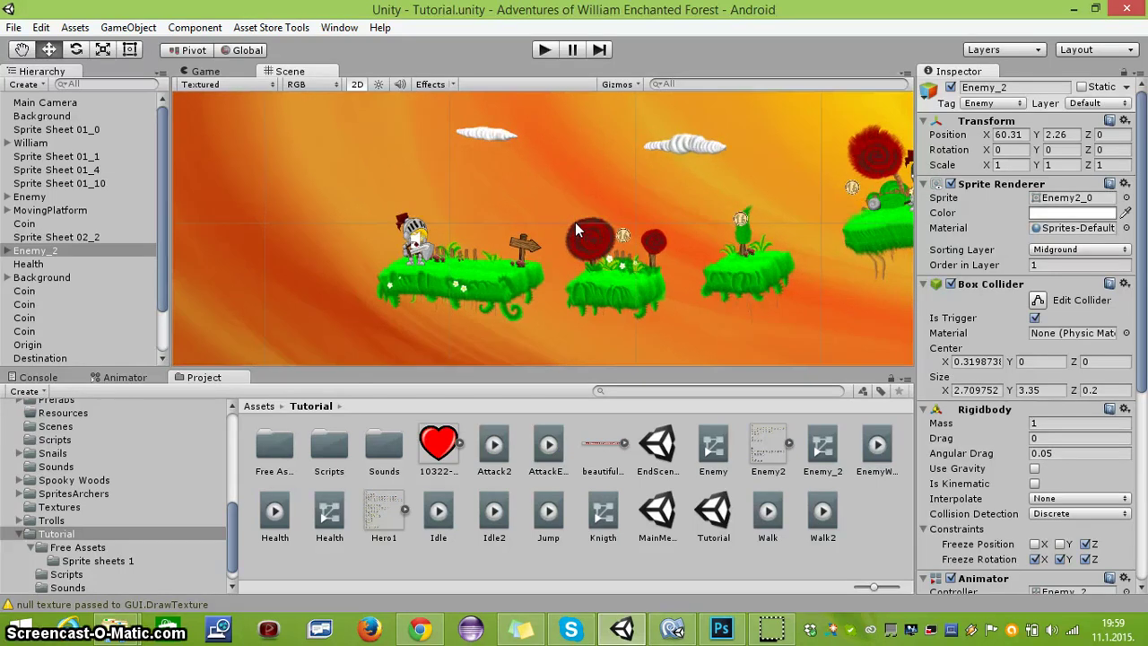
pyautogui.scroll(2, 577, 230)
pyautogui.moveTo(637, 213)
pyautogui.mouseDown(button='middle')
pyautogui.moveTo(554, 212)
pyautogui.moveTo(631, 202)
pyautogui.mouseUp(button='middle')
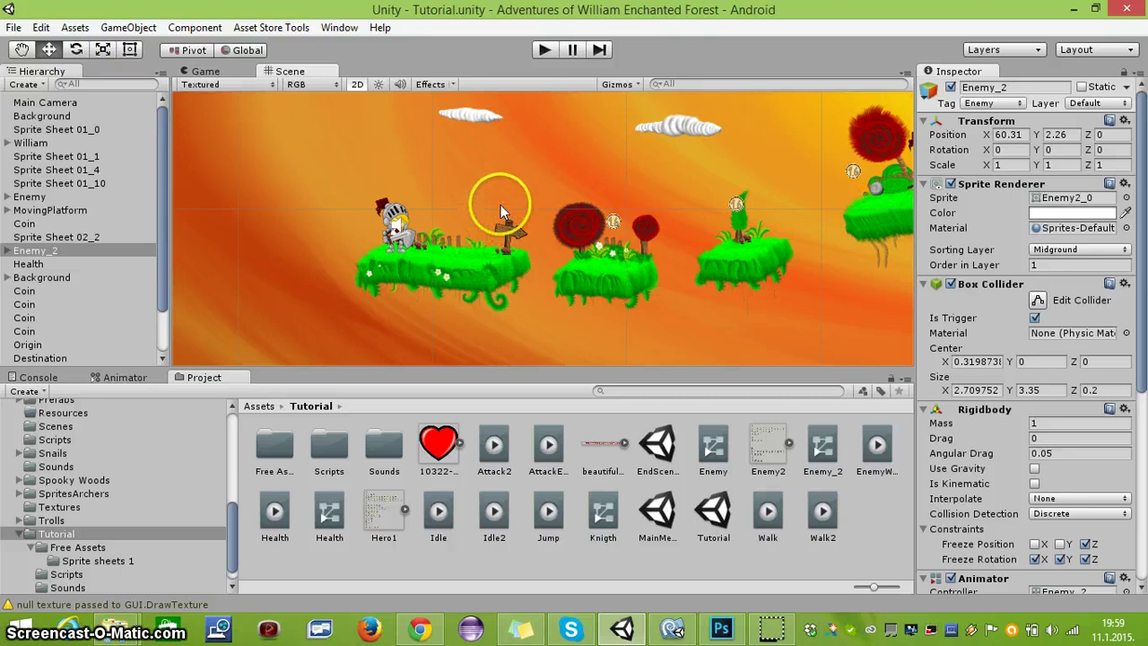
pyautogui.moveTo(547, 201)
pyautogui.mouseDown(button='middle')
pyautogui.moveTo(513, 201)
pyautogui.moveTo(527, 236)
pyautogui.moveTo(496, 223)
pyautogui.mouseUp(button='middle')
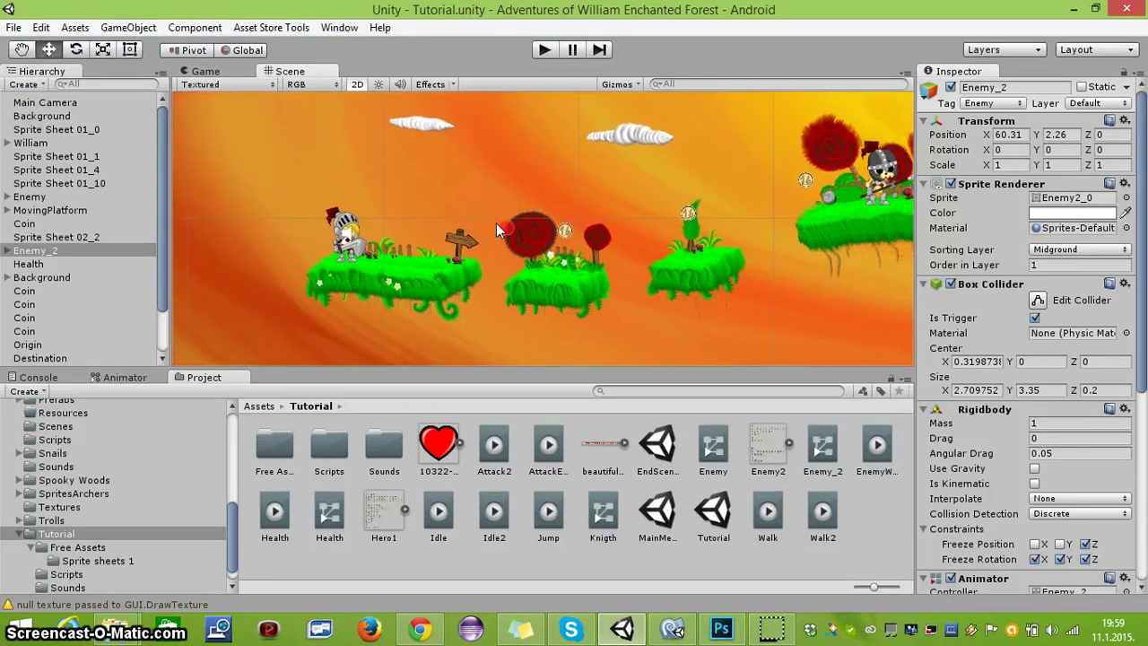
pyautogui.moveTo(630, 229); pyautogui.dragTo(558, 229, button='middle')
pyautogui.moveTo(664, 219); pyautogui.dragTo(529, 211, button='middle')
pyautogui.moveTo(610, 211); pyautogui.dragTo(539, 207, button='middle')
pyautogui.moveTo(694, 203)
pyautogui.mouseDown(button='middle')
pyautogui.moveTo(574, 202)
pyautogui.moveTo(516, 216)
pyautogui.mouseUp(button='middle')
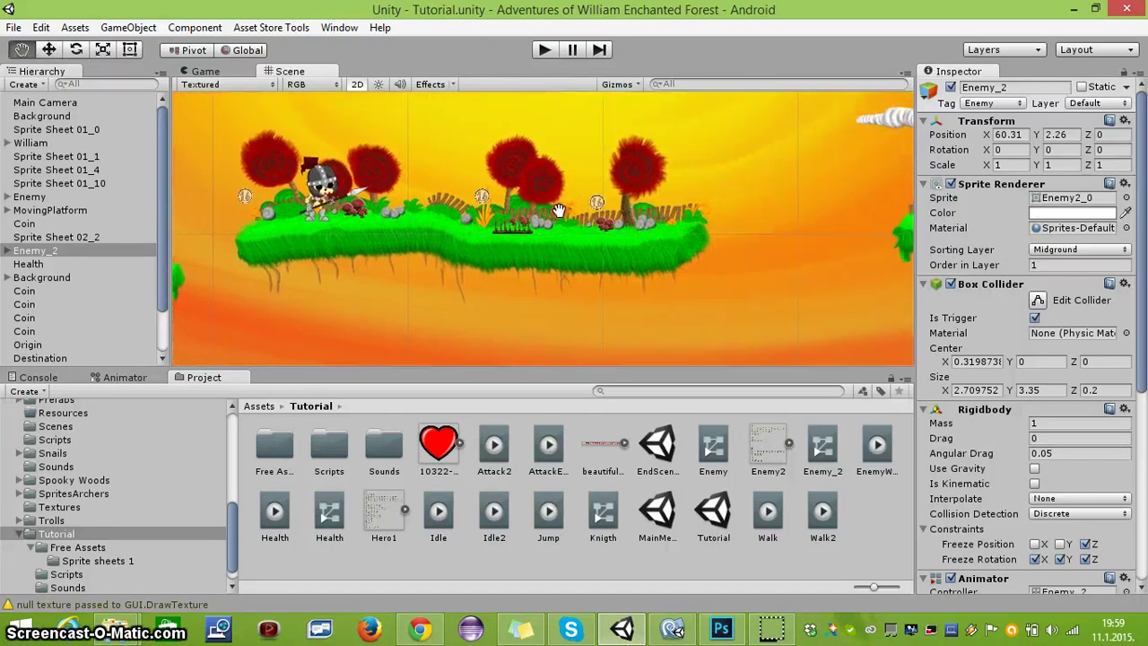
pyautogui.moveTo(588, 219)
pyautogui.mouseDown(button='middle')
pyautogui.moveTo(536, 220)
pyautogui.moveTo(661, 224)
pyautogui.mouseUp(button='middle')
pyautogui.moveTo(269, 242); pyautogui.dragTo(407, 246, button='middle')
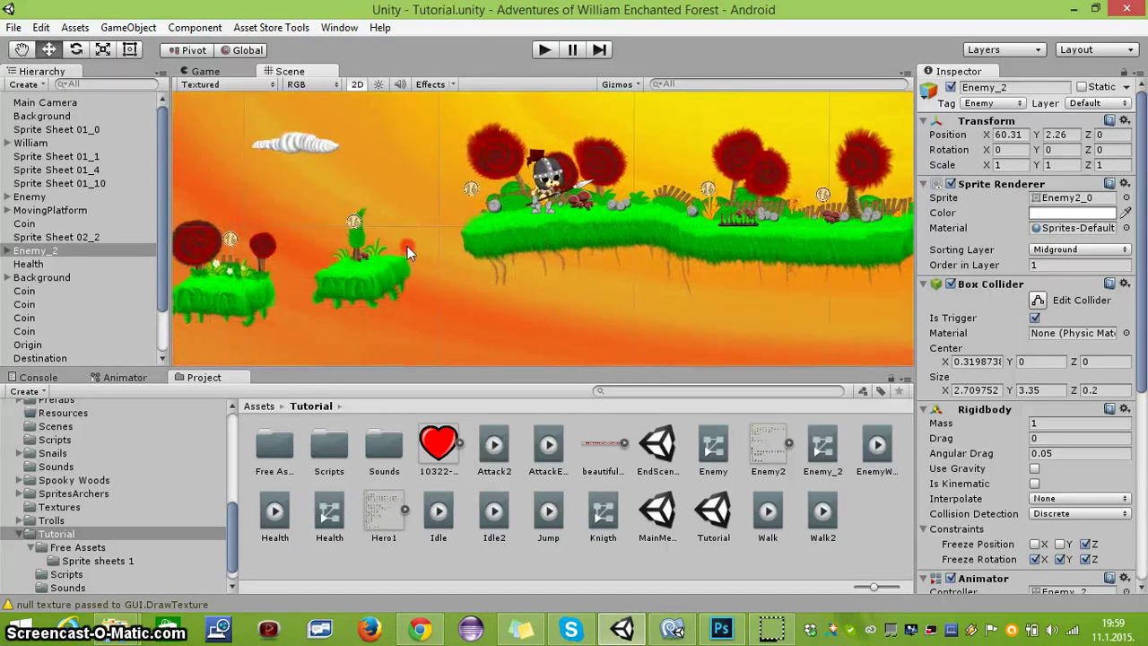
pyautogui.moveTo(332, 246); pyautogui.dragTo(408, 246, button='middle')
pyautogui.moveTo(224, 238)
pyautogui.mouseDown(button='middle')
pyautogui.moveTo(440, 234)
pyautogui.moveTo(408, 269)
pyautogui.mouseUp(button='middle')
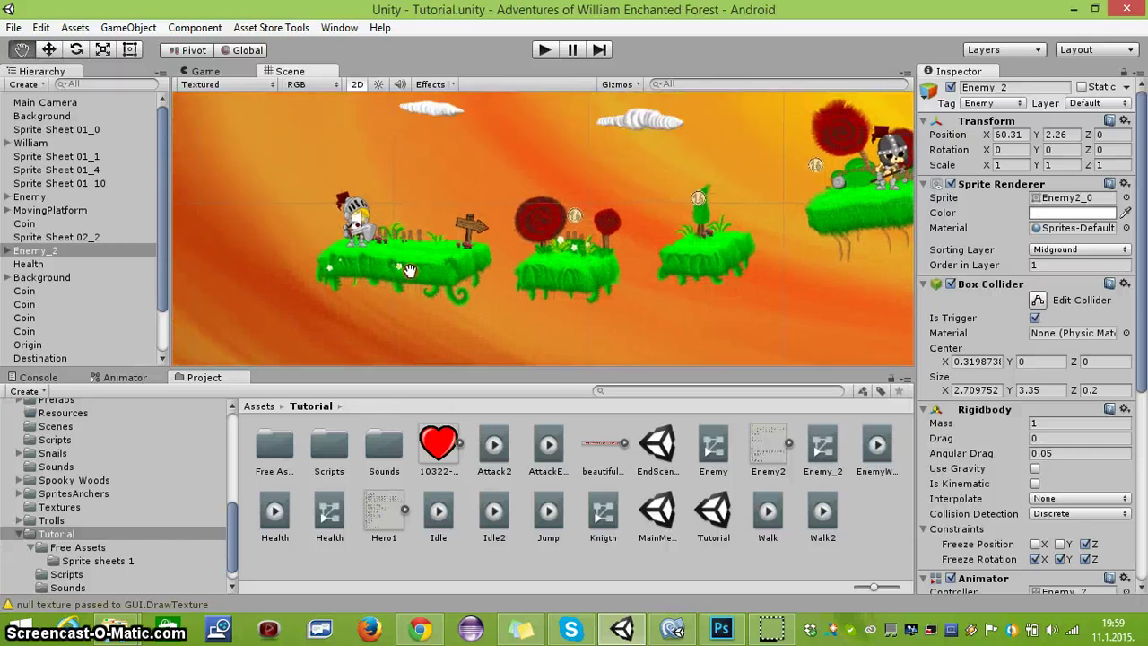
pyautogui.middleClick(459, 271)
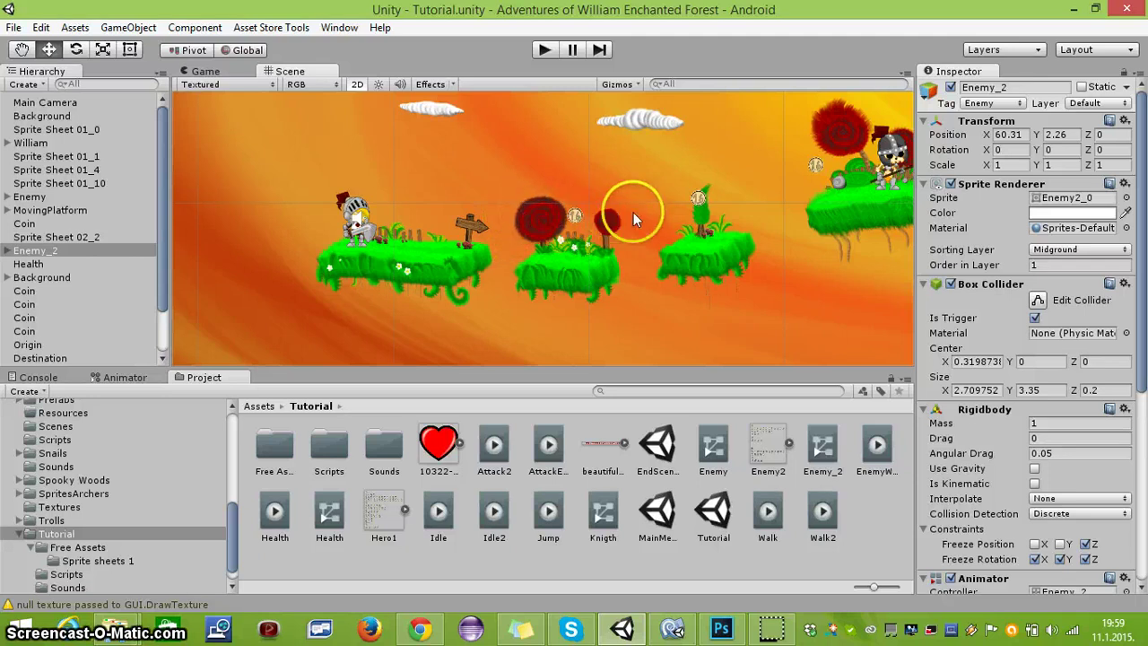
pyautogui.press('Right')
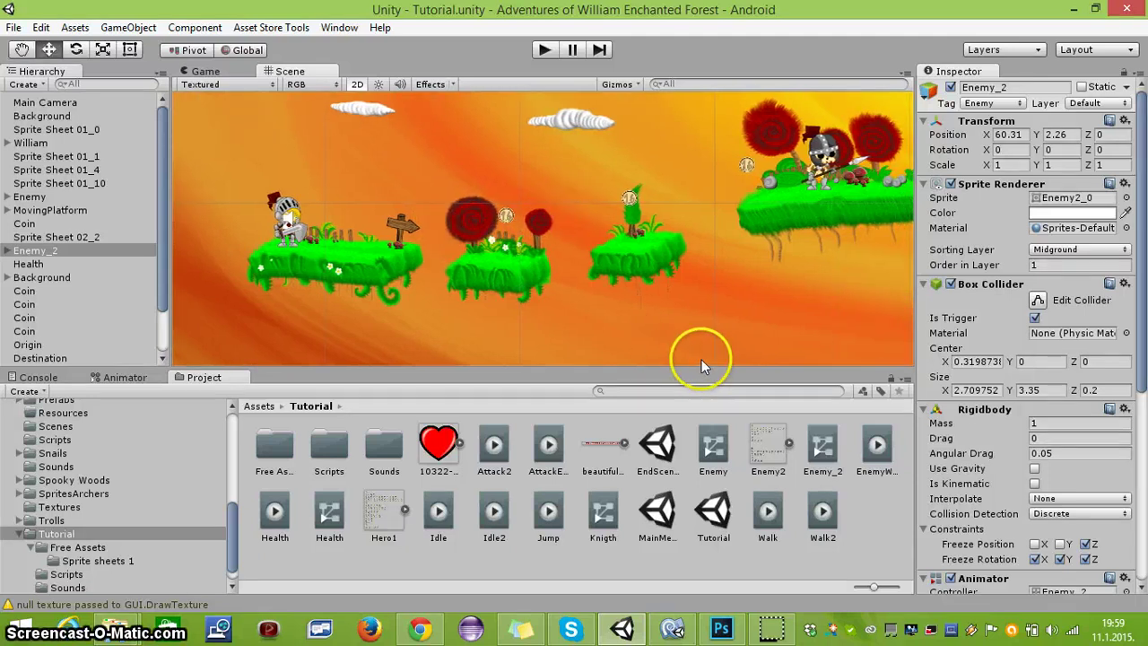